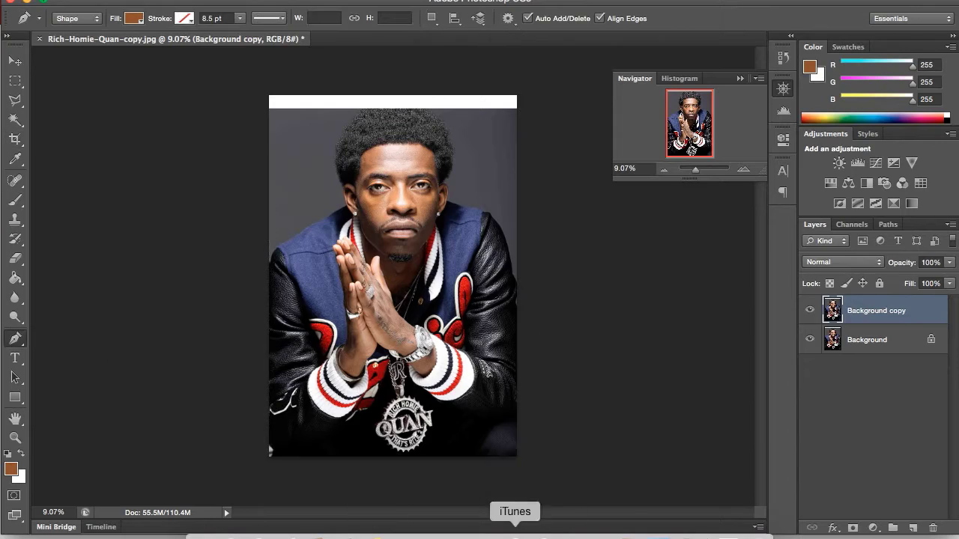
# - Quit the music player, add a new layer above Background, and zoom in on the face
pyautogui.rightClick(515, 534)
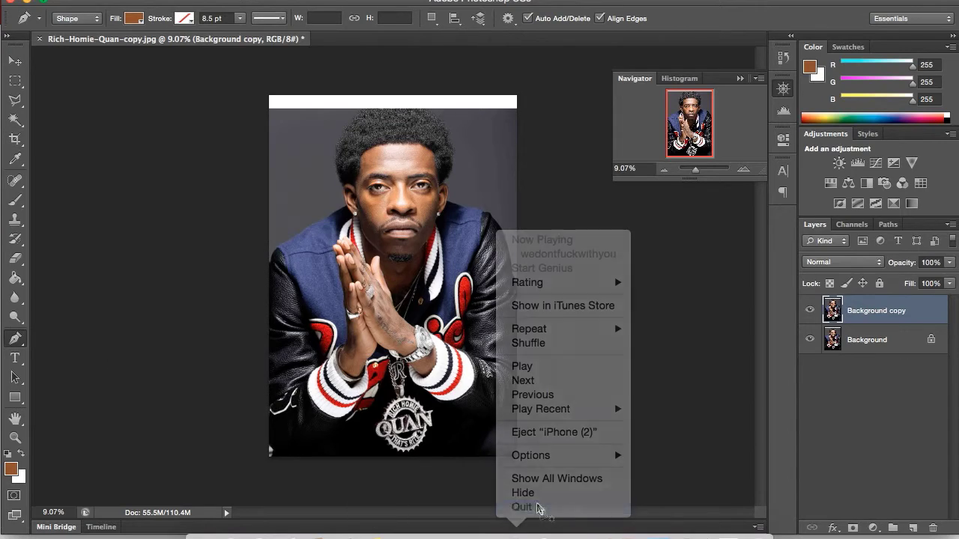
pyautogui.click(867, 339)
pyautogui.click(913, 527)
pyautogui.moveTo(704, 174); pyautogui.dragTo(709, 175)
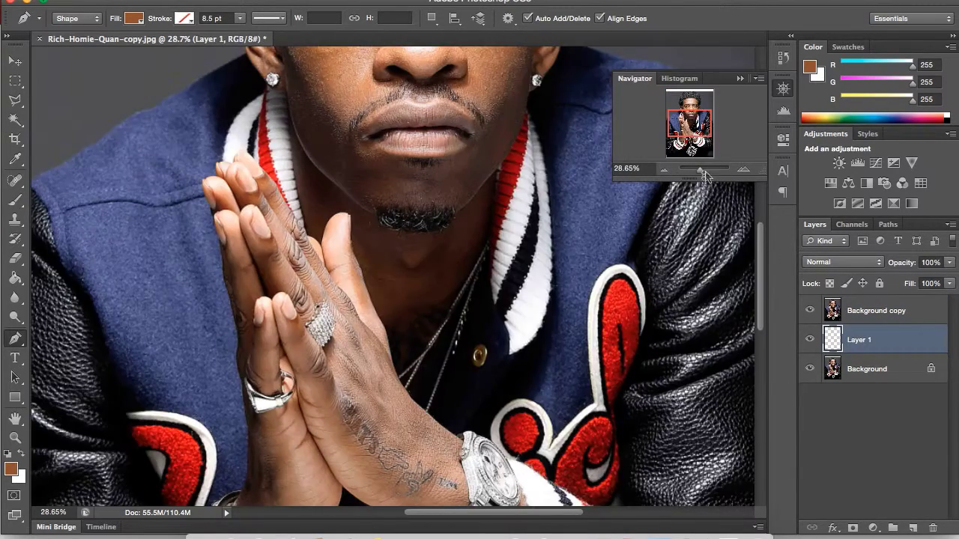
pyautogui.moveTo(686, 133); pyautogui.dragTo(690, 107)
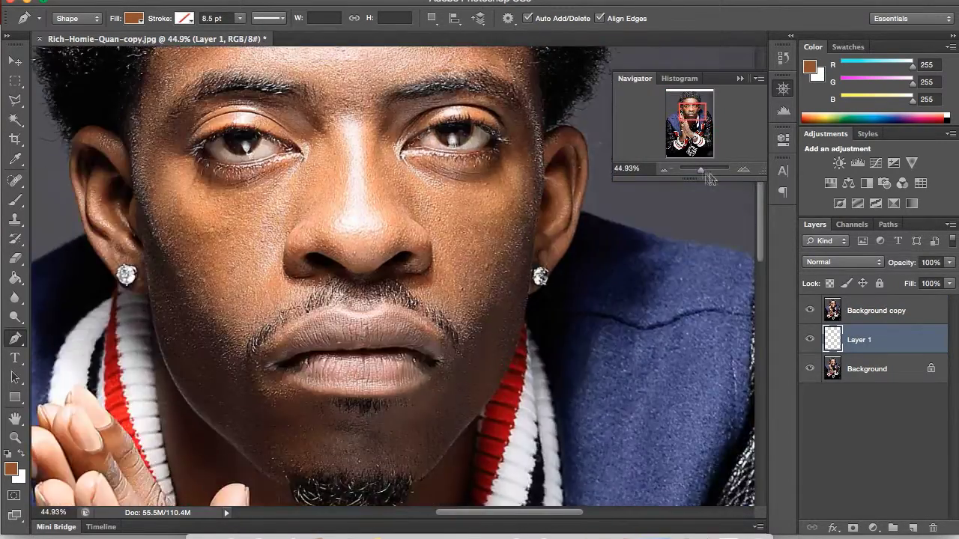
pyautogui.moveTo(700, 169); pyautogui.dragTo(701, 170)
pyautogui.scroll(5, 93, 291)
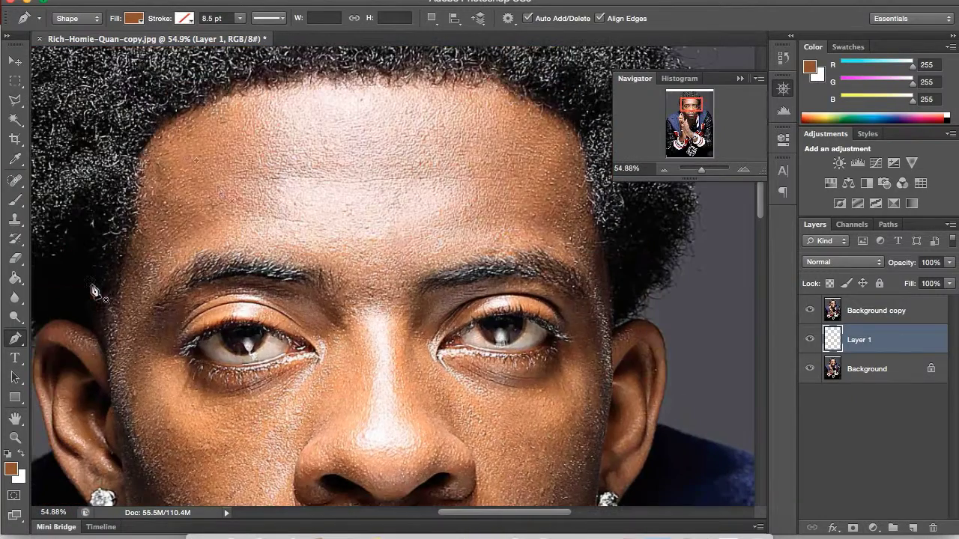
# - Pen-trace the face outline from the hairline down the temple, cheek and jaw
pyautogui.click(188, 111)
pyautogui.click(172, 116)
pyautogui.click(150, 137)
pyautogui.click(138, 153)
pyautogui.click(127, 241)
pyautogui.click(107, 298)
pyautogui.click(99, 334)
pyautogui.click(104, 355)
pyautogui.scroll(-3, 104, 355)
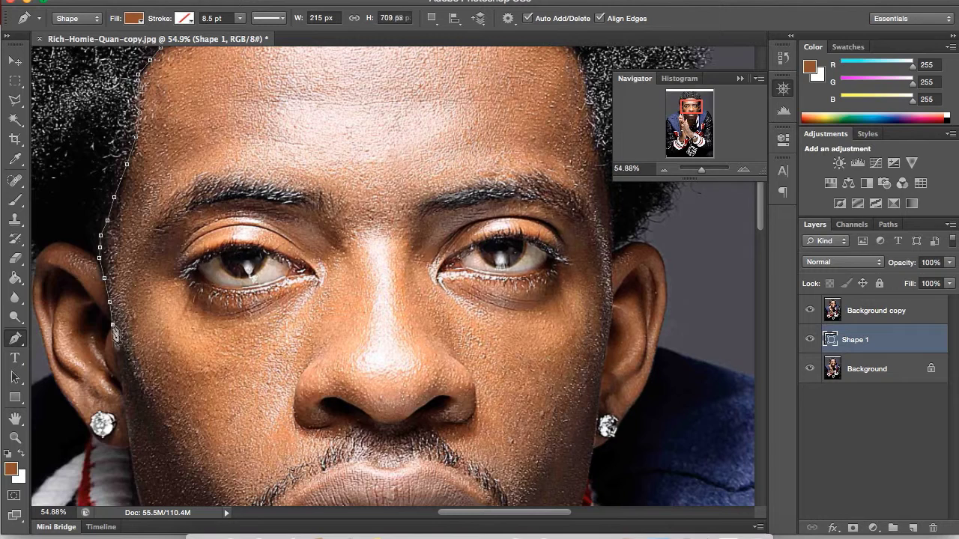
pyautogui.click(132, 467)
pyautogui.scroll(-9, 134, 472)
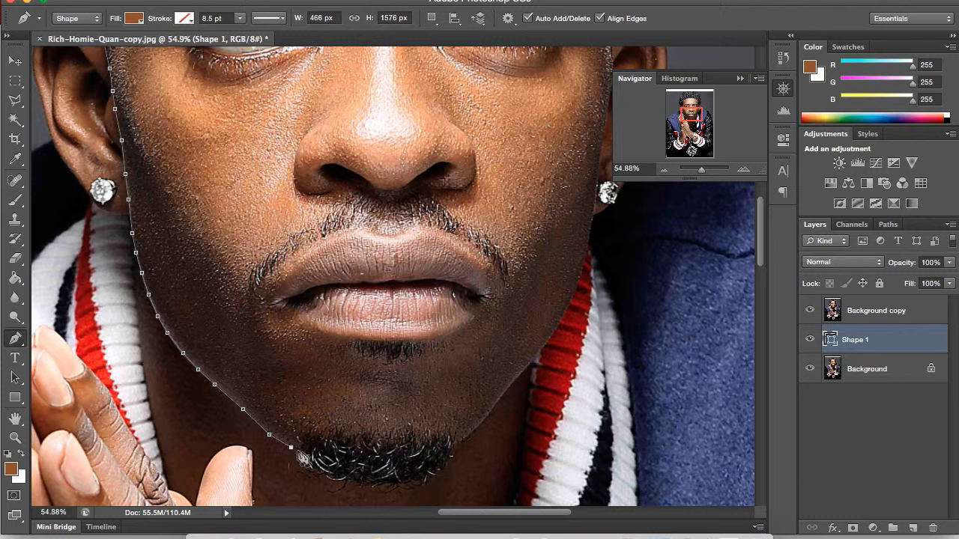
# - Trace the chin and right jaw to close the face shape, and confirm brown fill
pyautogui.click(362, 462)
pyautogui.click(383, 463)
pyautogui.click(437, 457)
pyautogui.click(453, 449)
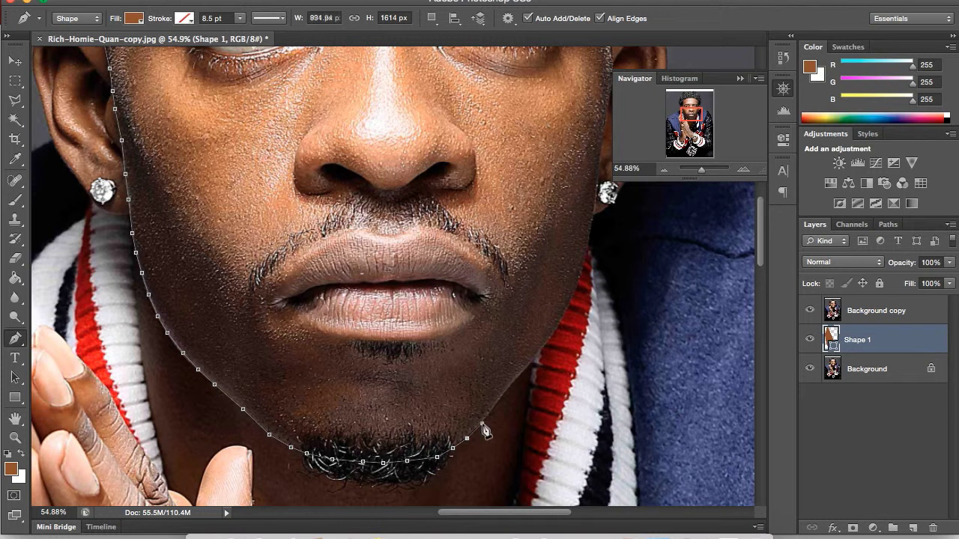
pyautogui.click(541, 348)
pyautogui.click(555, 328)
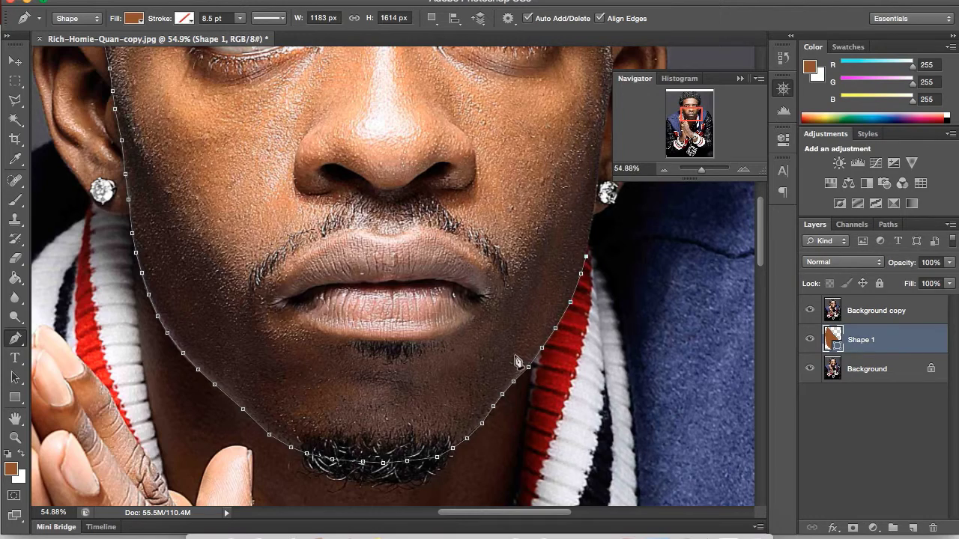
pyautogui.scroll(3, 486, 384)
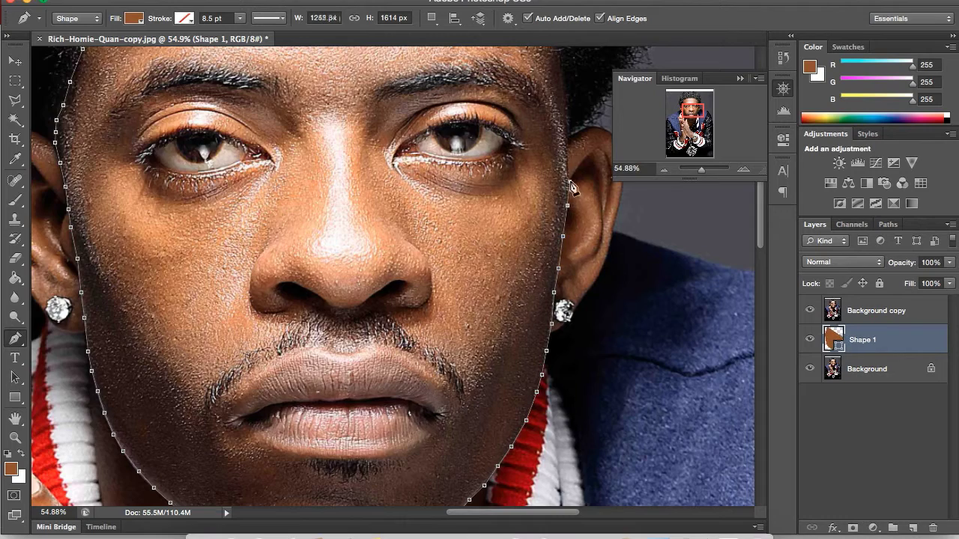
pyautogui.scroll(5, 570, 135)
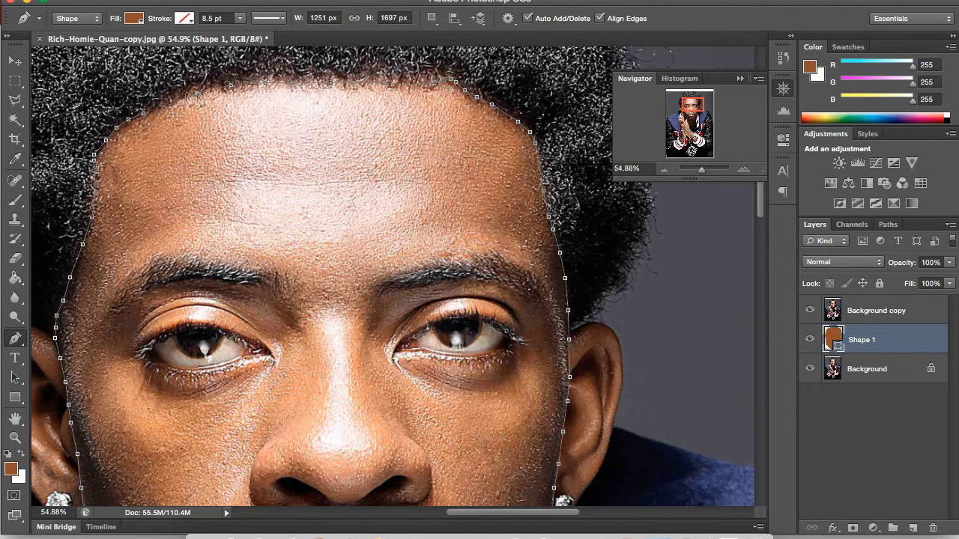
pyautogui.click(11, 469)
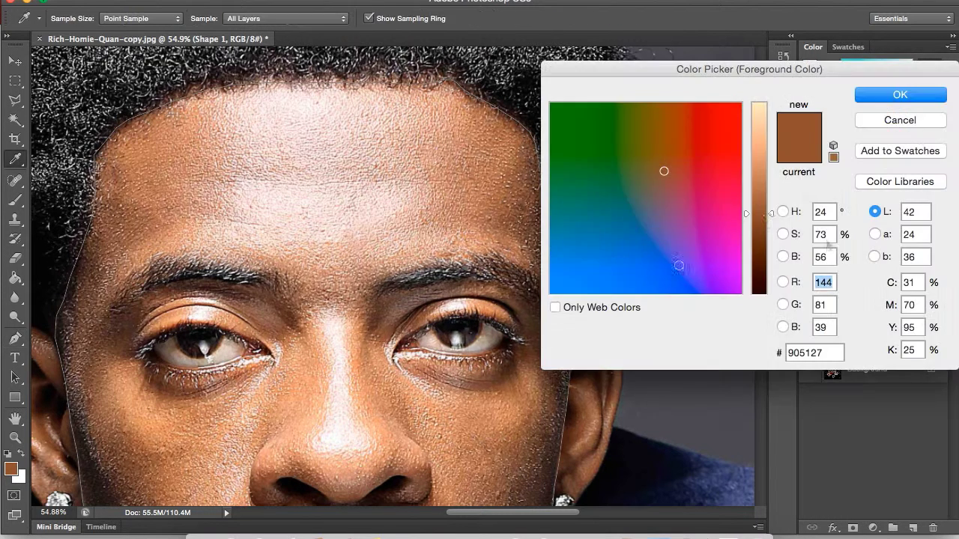
pyautogui.press('Return')
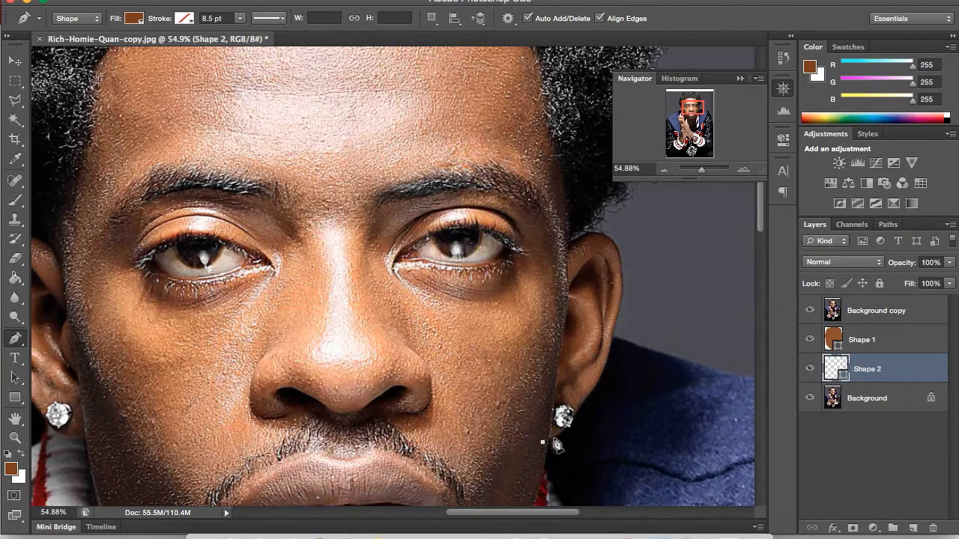
# - Pen-trace the right ear as a closed brown shape
pyautogui.click(553, 436)
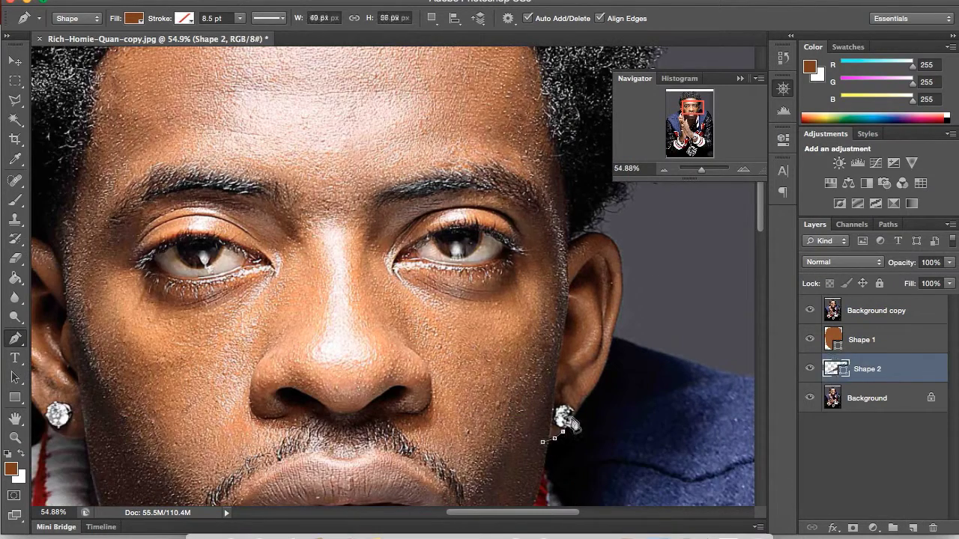
pyautogui.click(563, 408)
pyautogui.click(571, 399)
pyautogui.click(592, 365)
pyautogui.click(598, 341)
pyautogui.click(604, 317)
pyautogui.click(608, 296)
pyautogui.click(608, 279)
pyautogui.click(606, 259)
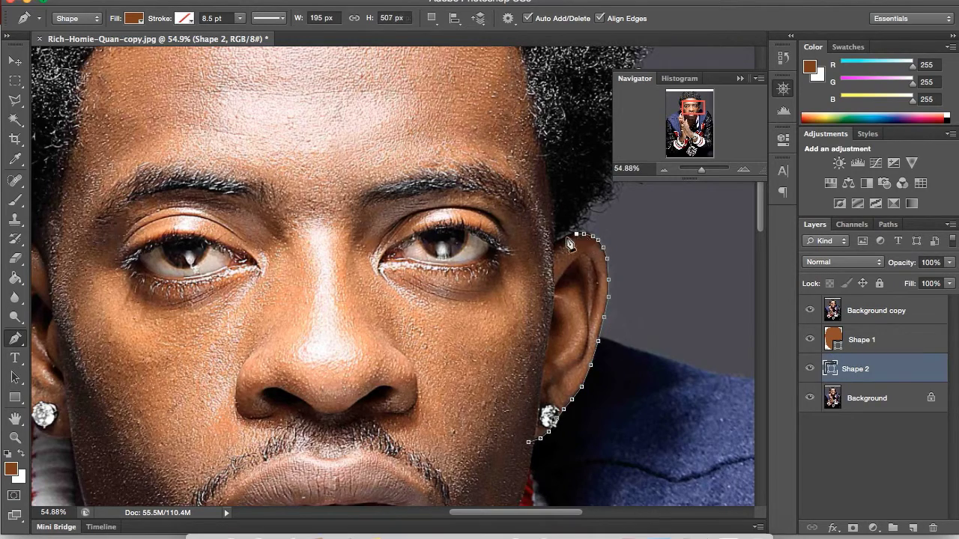
pyautogui.click(539, 442)
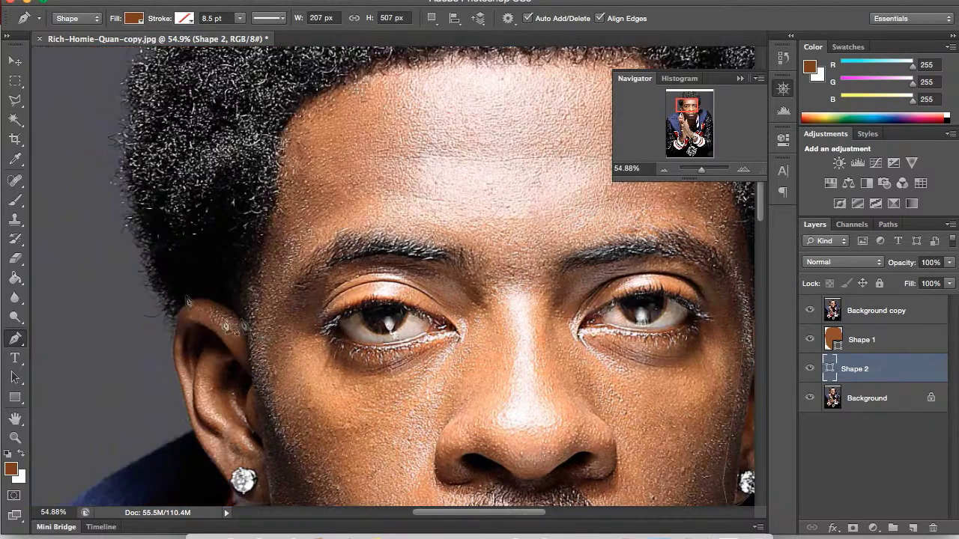
# - Pen-trace the left ear down past the earring as a closed brown shape
pyautogui.click(257, 325)
pyautogui.click(244, 316)
pyautogui.click(215, 302)
pyautogui.click(203, 300)
pyautogui.click(174, 346)
pyautogui.click(174, 357)
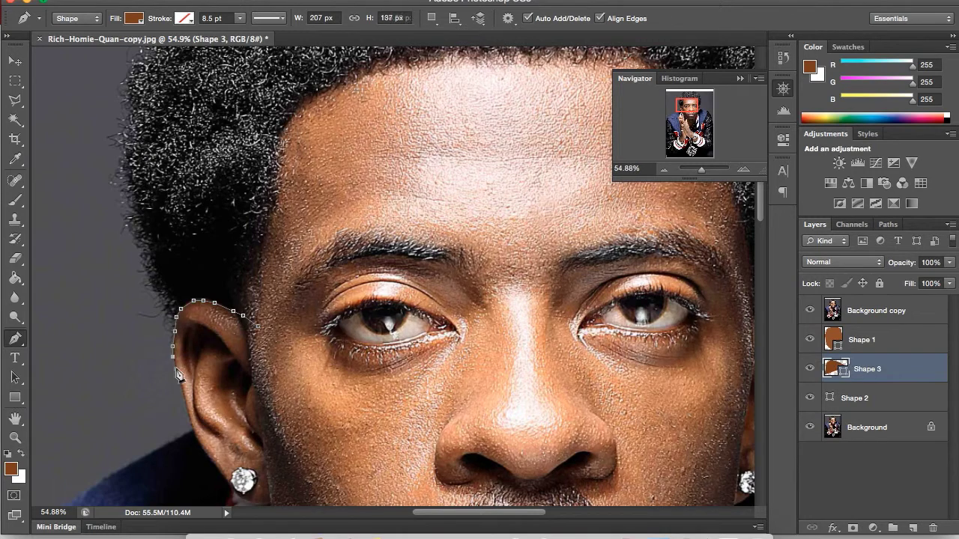
pyautogui.click(187, 410)
pyautogui.click(195, 438)
pyautogui.scroll(-2, 210, 424)
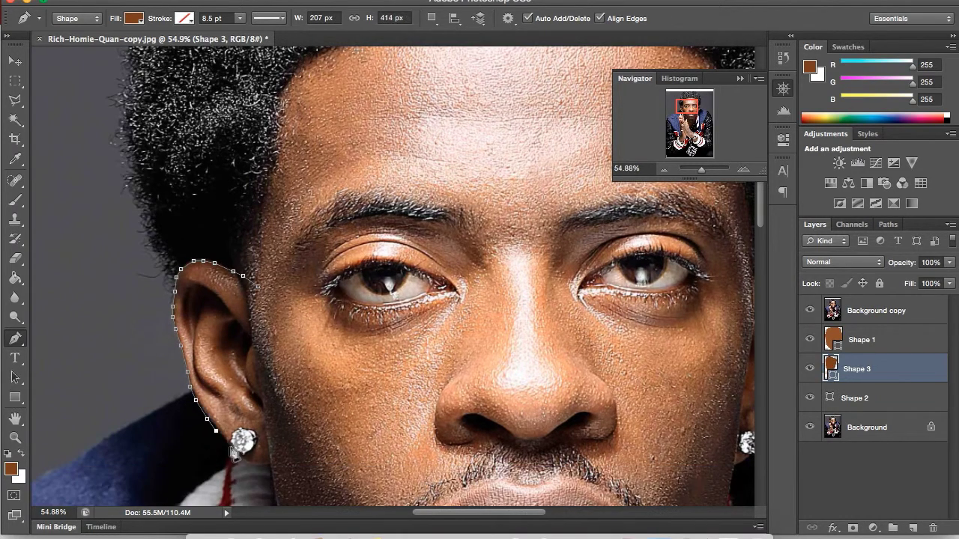
pyautogui.click(285, 464)
pyautogui.click(258, 287)
pyautogui.hscroll(2, 337, 300)
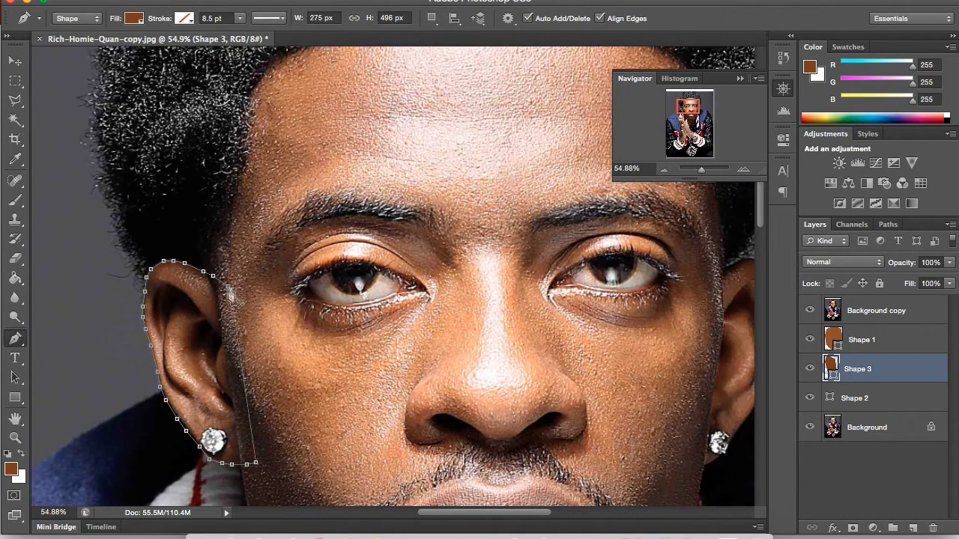
pyautogui.scroll(-3, 390, 277)
pyautogui.scroll(5, 389, 277)
# - Set the foreground colour to black sampled from the hair
pyautogui.click(10, 469)
pyautogui.click(203, 318)
pyautogui.click(191, 338)
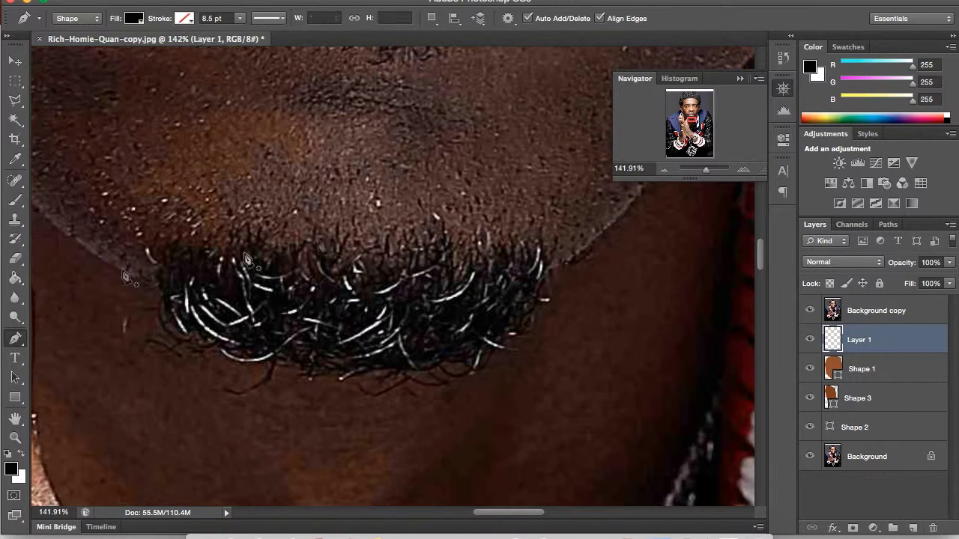
# - Pen-trace the goatee as a closed black shape
pyautogui.click(396, 235)
pyautogui.click(356, 244)
pyautogui.click(322, 229)
pyautogui.click(264, 235)
pyautogui.click(197, 241)
pyautogui.click(157, 254)
pyautogui.click(154, 303)
pyautogui.click(177, 353)
pyautogui.click(268, 366)
pyautogui.click(407, 379)
pyautogui.click(486, 366)
pyautogui.click(538, 331)
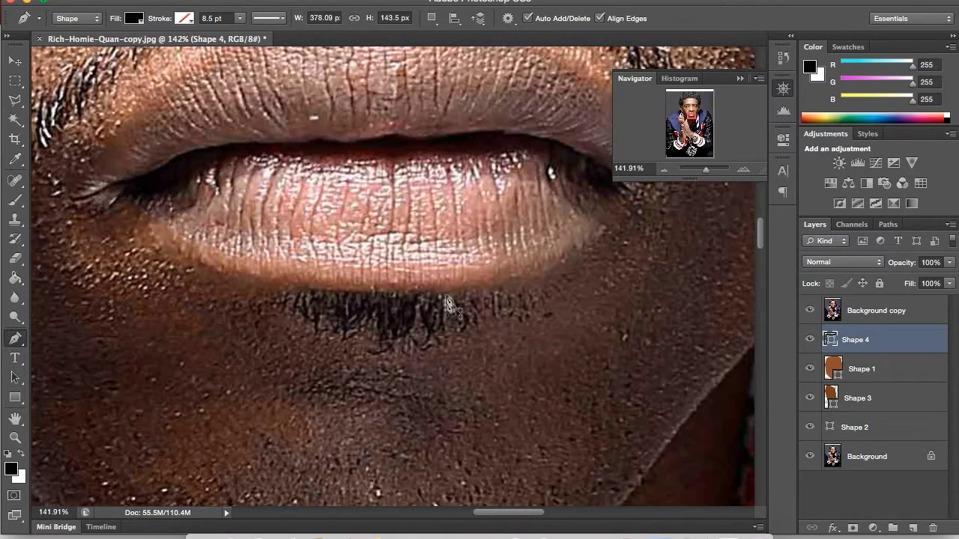
# - Pen-trace the dark area under the lower lip as a black shape
pyautogui.click(448, 294)
pyautogui.click(434, 289)
pyautogui.click(395, 292)
pyautogui.click(359, 291)
pyautogui.click(316, 287)
pyautogui.click(296, 291)
pyautogui.click(394, 349)
pyautogui.click(422, 347)
pyautogui.click(448, 335)
pyautogui.click(466, 327)
pyautogui.click(475, 323)
# - Zoom out, select the Background layer, and trace the afro's left edge upward
pyautogui.moveTo(693, 121); pyautogui.dragTo(690, 104)
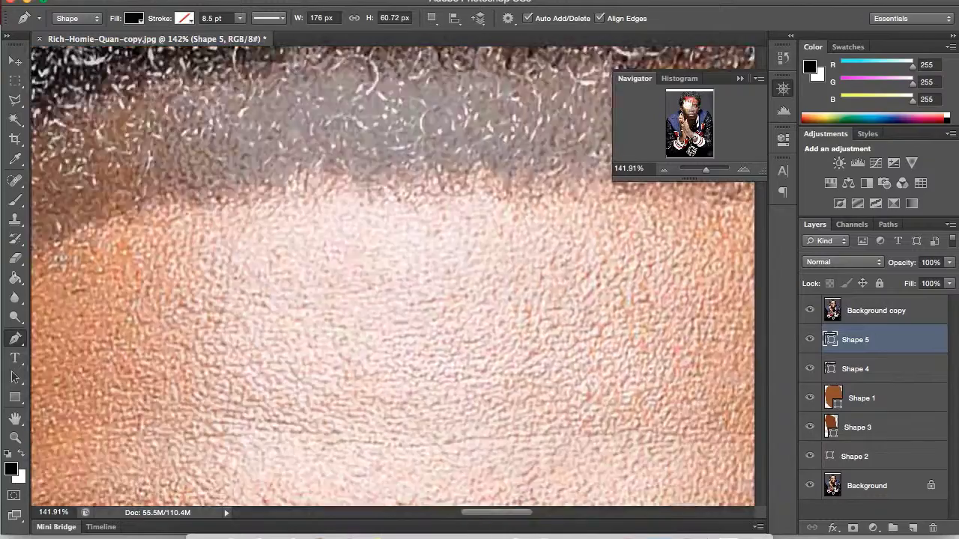
pyautogui.moveTo(706, 169); pyautogui.dragTo(702, 174)
pyautogui.click(869, 486)
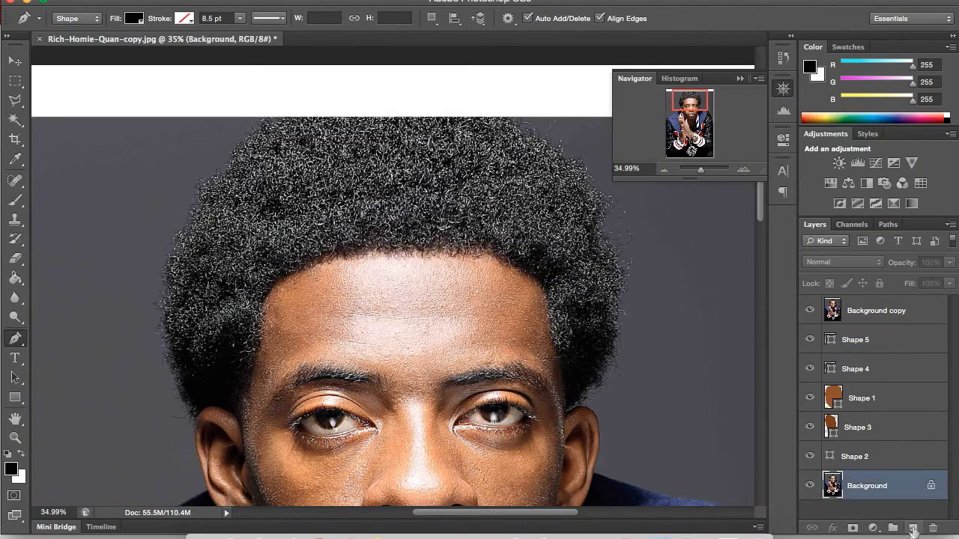
pyautogui.click(198, 429)
pyautogui.click(185, 408)
pyautogui.click(179, 390)
pyautogui.click(172, 366)
pyautogui.click(166, 353)
pyautogui.click(160, 332)
pyautogui.click(159, 307)
pyautogui.click(162, 281)
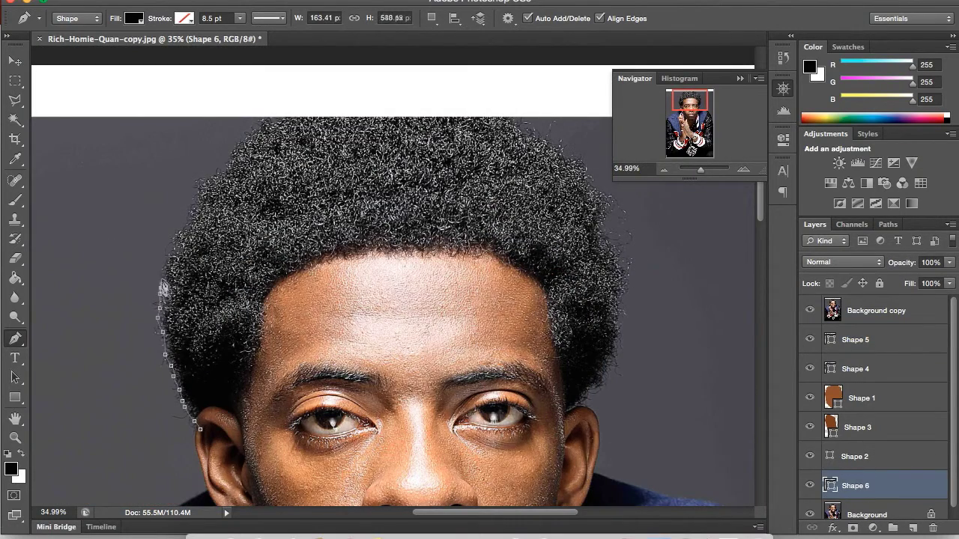
pyautogui.scroll(2, 165, 278)
pyautogui.click(198, 185)
pyautogui.scroll(-1, 205, 180)
# - Trace the afro's top and right edge, deleting a stray anchor, and close the shape
pyautogui.click(257, 100)
pyautogui.click(302, 92)
pyautogui.click(364, 86)
pyautogui.click(405, 92)
pyautogui.click(433, 96)
pyautogui.click(450, 96)
pyautogui.rightClick(454, 101)
pyautogui.click(461, 98)
pyautogui.click(461, 104)
pyautogui.click(468, 109)
pyautogui.click(538, 159)
pyautogui.click(549, 172)
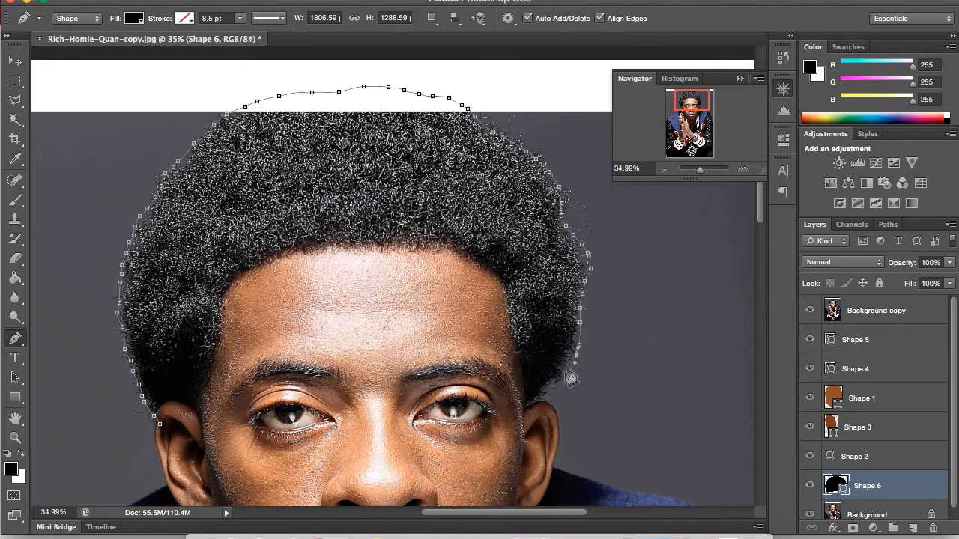
pyautogui.click(159, 427)
# - Hide the Background copy photo and fit the whole image in the window
pyautogui.click(865, 310)
pyautogui.click(810, 310)
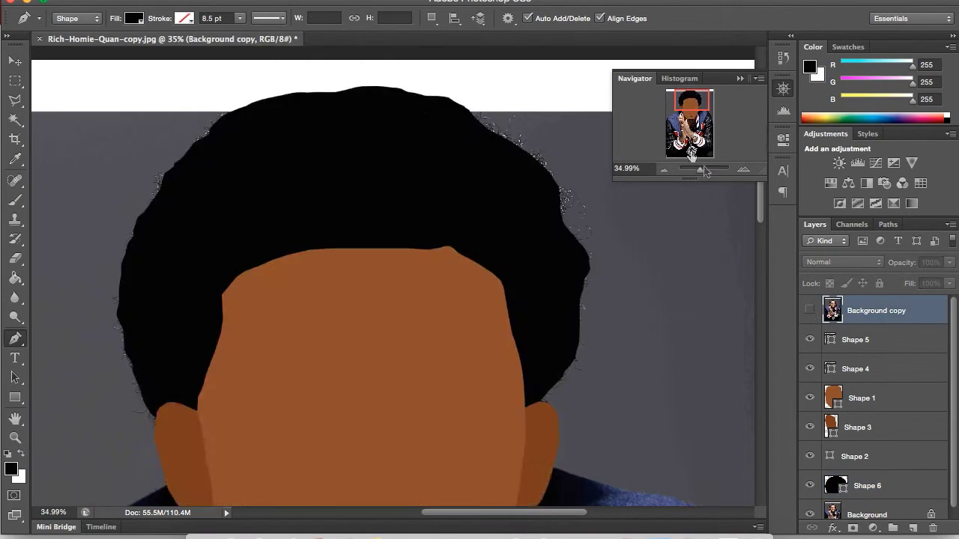
pyautogui.moveTo(700, 170); pyautogui.dragTo(702, 169)
pyautogui.click(690, 105)
pyautogui.hotkey('ctrl', '0')
pyautogui.press('v')
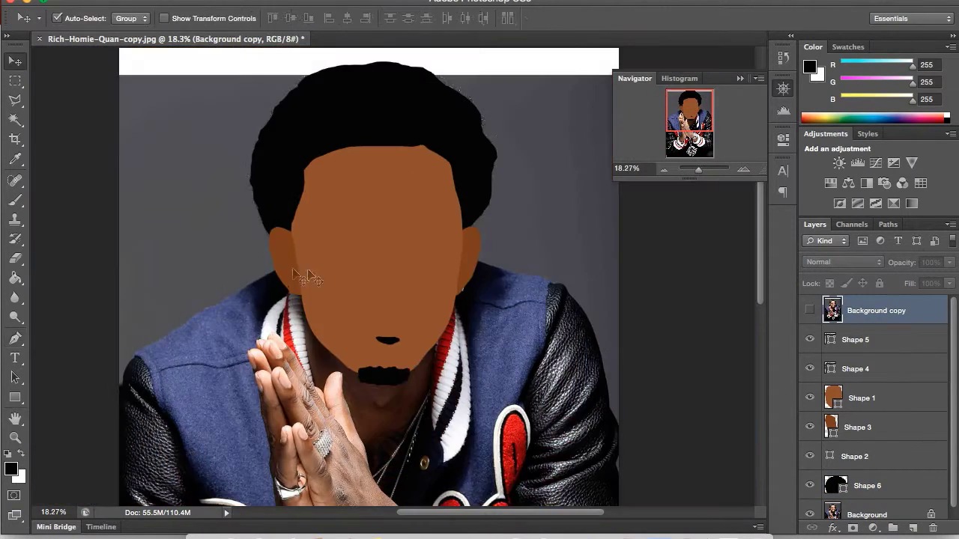
# - Give the ear shapes a darker brown Color Overlay layer style
pyautogui.doubleClick(899, 427)
pyautogui.click(541, 335)
pyautogui.click(783, 209)
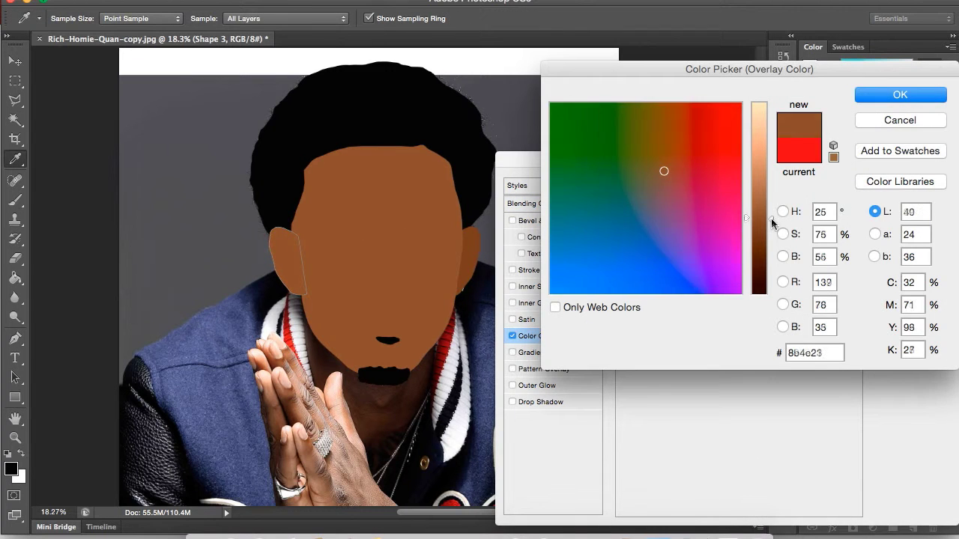
pyautogui.click(900, 95)
pyautogui.click(908, 187)
pyautogui.rightClick(892, 480)
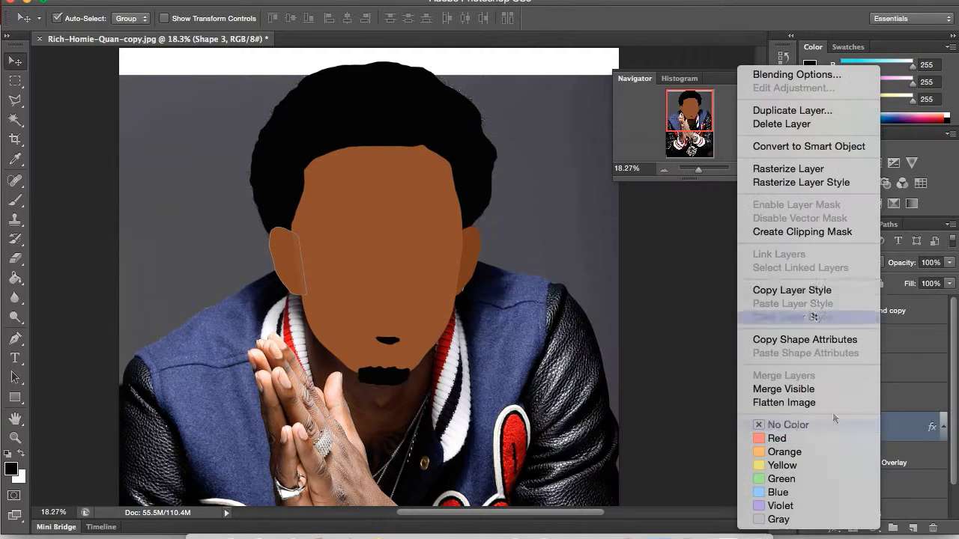
pyautogui.click(854, 340)
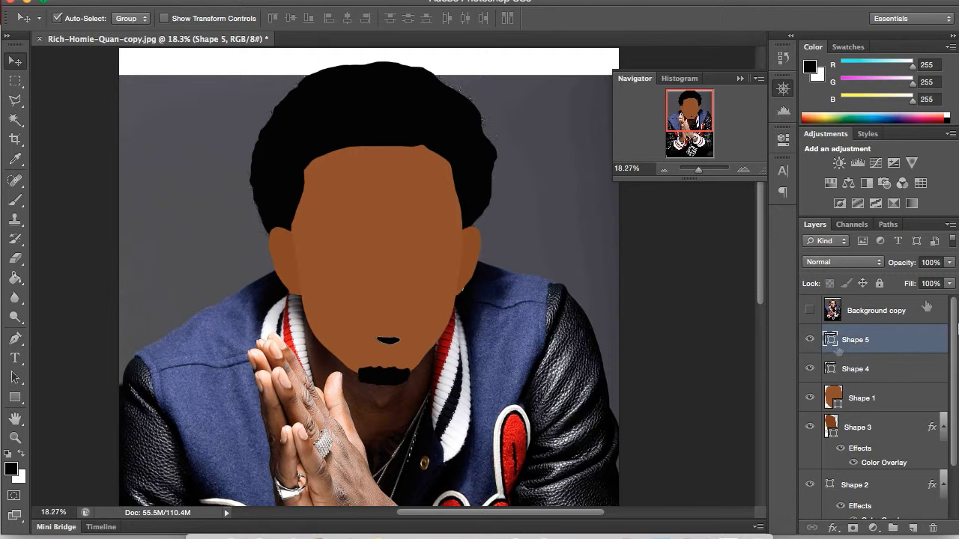
# - Add Layer 1 above Background, fill it dark red, and toggle the photo copy's visibility
pyautogui.click(876, 310)
pyautogui.click(862, 508)
pyautogui.click(912, 527)
pyautogui.press('g')
pyautogui.click(10, 469)
pyautogui.moveTo(769, 289); pyautogui.dragTo(769, 236)
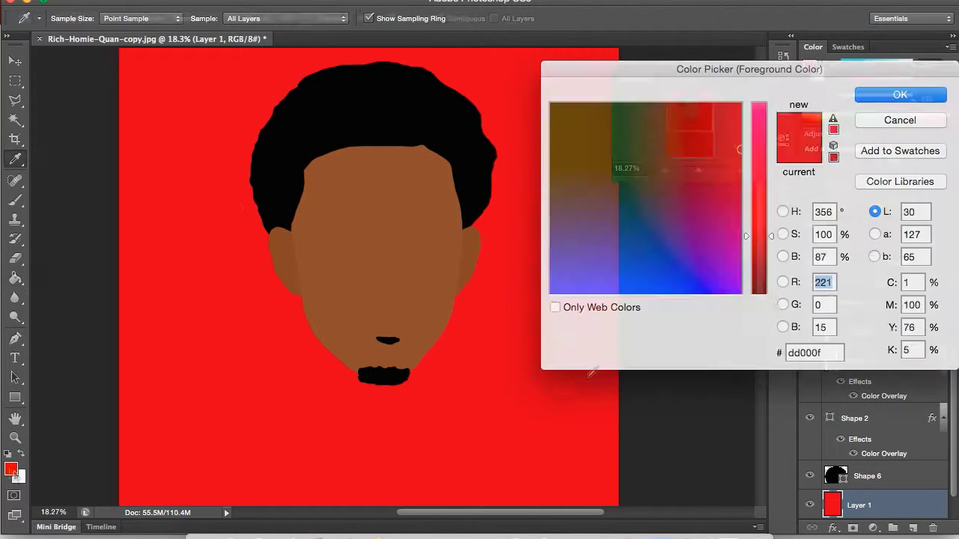
pyautogui.click(899, 95)
pyautogui.click(442, 186)
pyautogui.press('v')
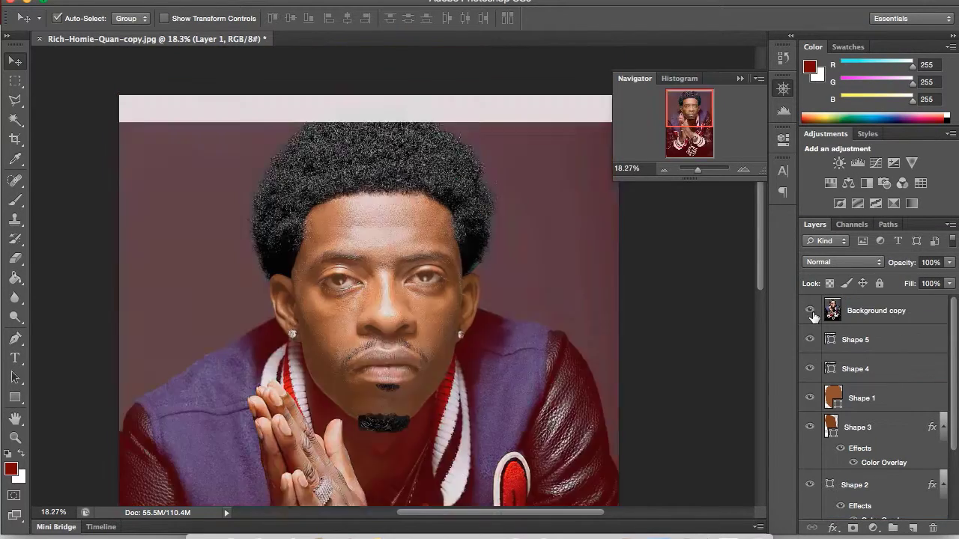
pyautogui.click(810, 311)
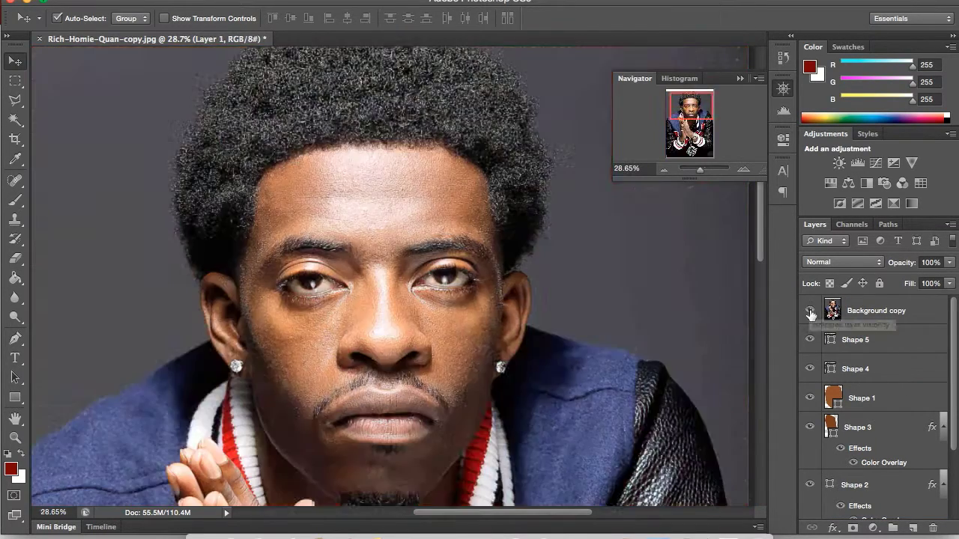
# - Zoom in on the eyes and pen-trace the left eyebrow as Shape 7
pyautogui.moveTo(700, 171); pyautogui.dragTo(703, 172)
pyautogui.click(890, 344)
pyautogui.press('p')
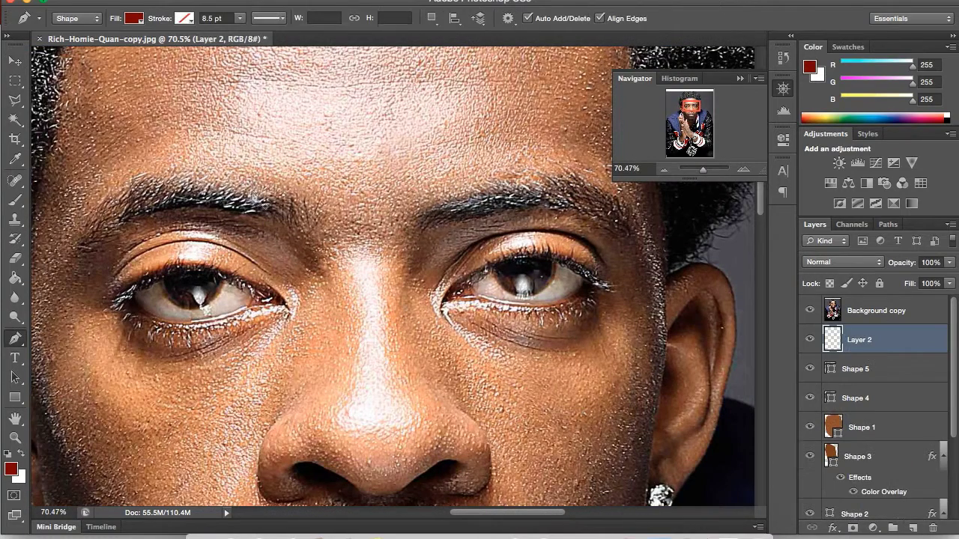
pyautogui.click(175, 184)
pyautogui.click(75, 249)
pyautogui.click(120, 224)
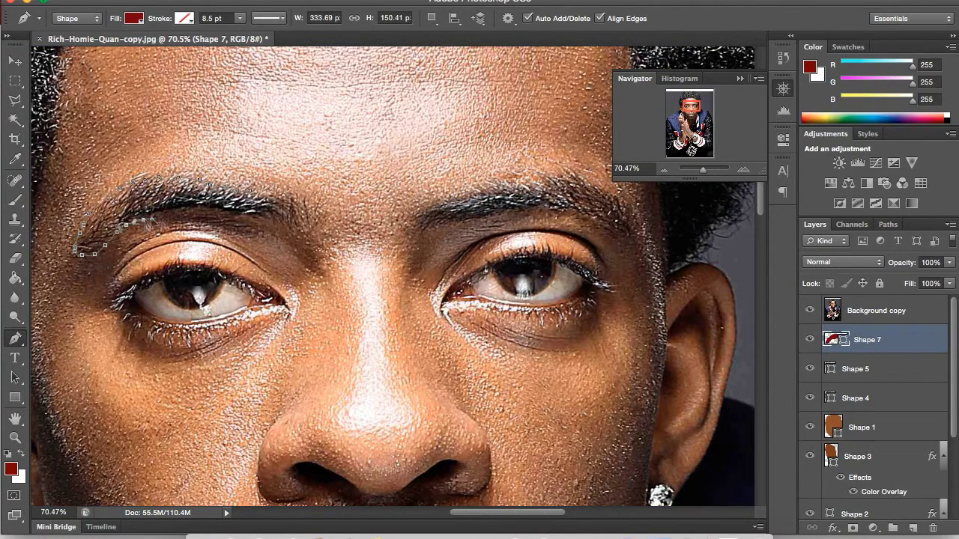
pyautogui.moveTo(245, 221); pyautogui.dragTo(313, 221)
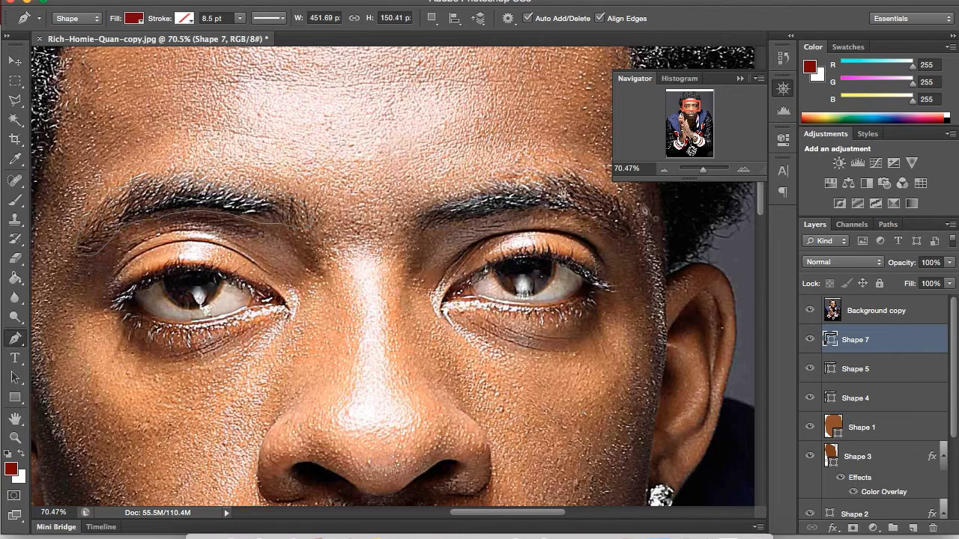
# - Trace the right eyebrow as Shape 8 and hide the reference photo
pyautogui.click(421, 216)
pyautogui.click(464, 223)
pyautogui.click(497, 216)
pyautogui.click(534, 217)
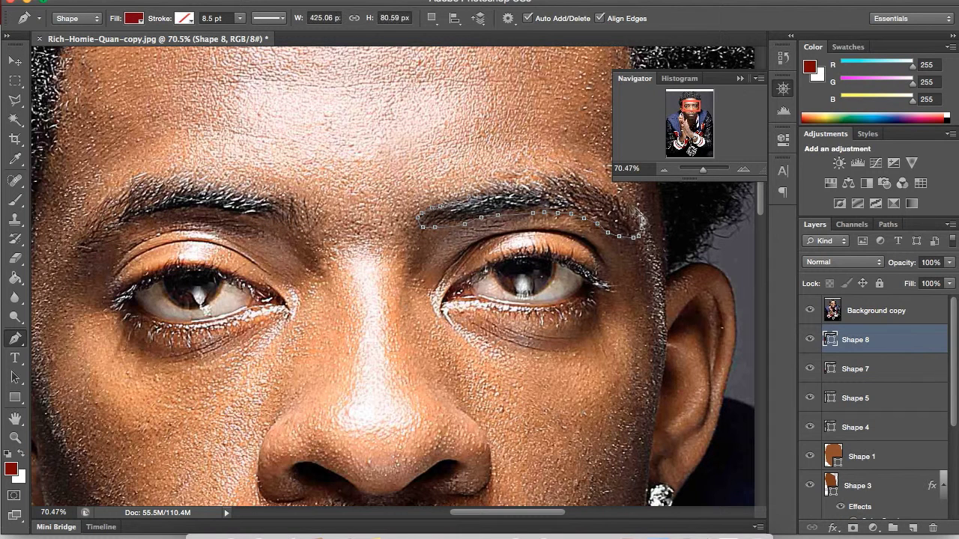
pyautogui.click(810, 311)
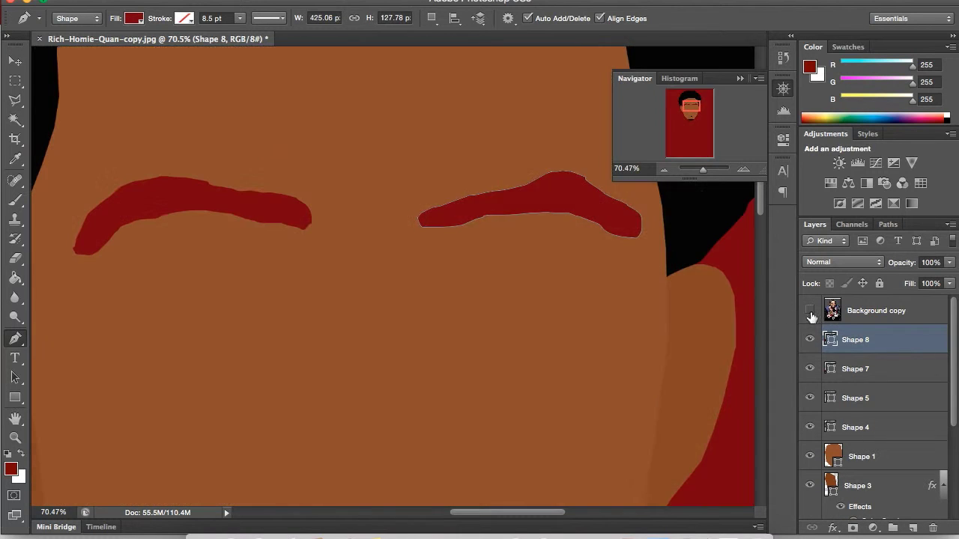
# - Give the right eyebrow shape a black Color Overlay layer style
pyautogui.doubleClick(906, 345)
pyautogui.click(784, 206)
pyautogui.click(899, 95)
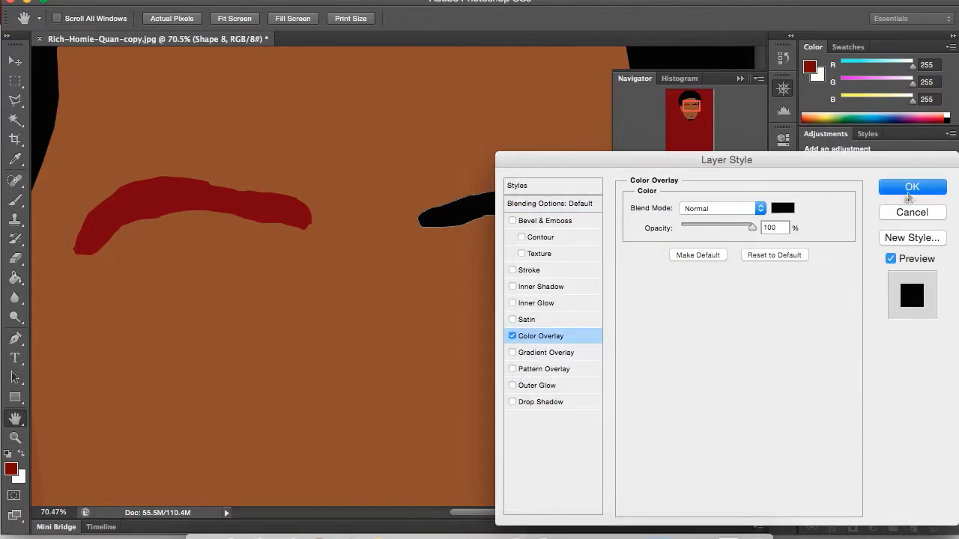
pyautogui.click(910, 186)
# - Copy the black layer style onto the left eyebrow and show the photo again
pyautogui.rightClick(831, 340)
pyautogui.click(797, 290)
pyautogui.rightClick(854, 397)
pyautogui.click(799, 304)
pyautogui.click(810, 311)
pyautogui.moveTo(697, 153); pyautogui.dragTo(693, 109)
# - Sample skin brown 7f4319 and trace the nostril crease as Shape 9
pyautogui.click(809, 311)
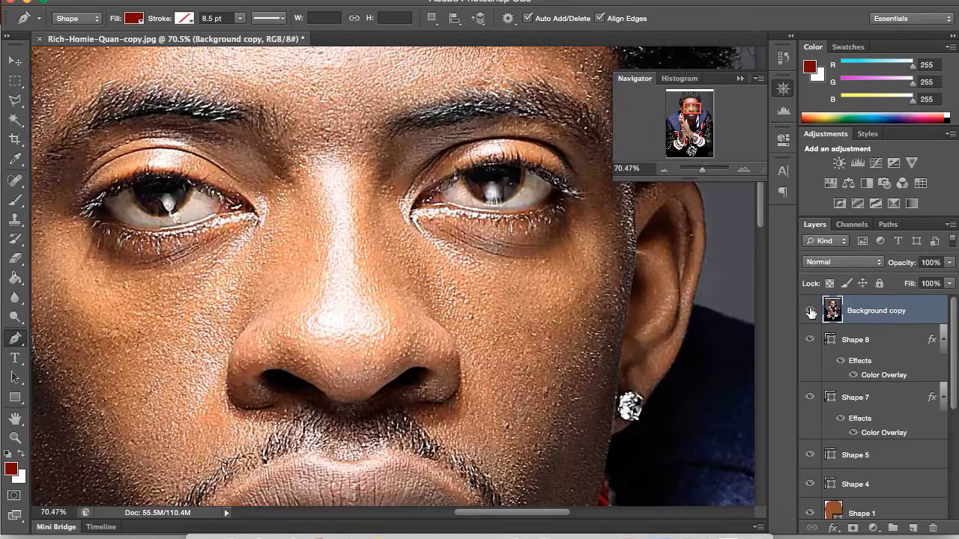
pyautogui.click(809, 66)
pyautogui.click(487, 262)
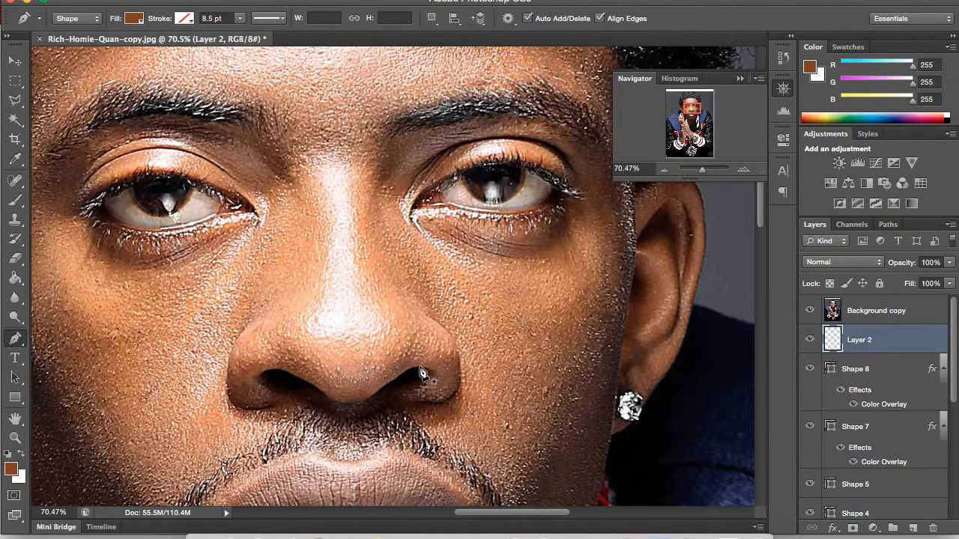
pyautogui.click(416, 367)
pyautogui.click(394, 378)
pyautogui.click(373, 392)
pyautogui.click(353, 402)
pyautogui.click(314, 389)
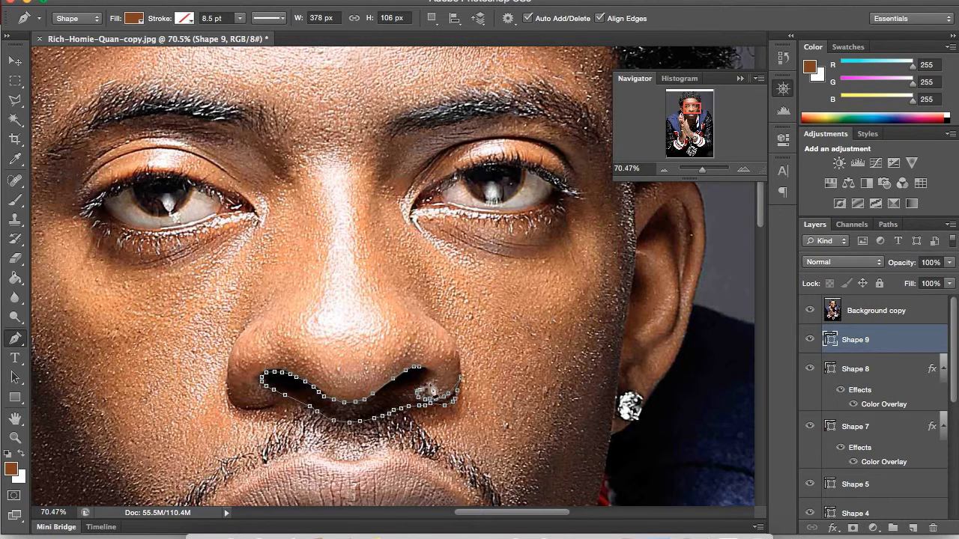
# - Check the nostril shape, then trace the line between the lips as Shape 10
pyautogui.click(810, 310)
pyautogui.click(872, 318)
pyautogui.click(810, 310)
pyautogui.click(809, 311)
pyautogui.click(812, 312)
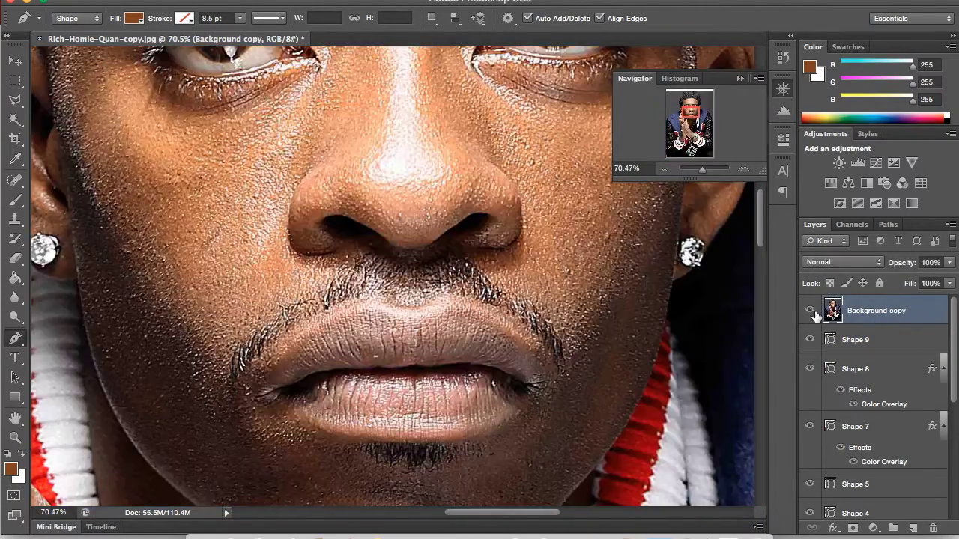
pyautogui.click(861, 340)
pyautogui.click(523, 382)
pyautogui.click(505, 372)
pyautogui.click(487, 367)
pyautogui.click(474, 365)
pyautogui.click(461, 366)
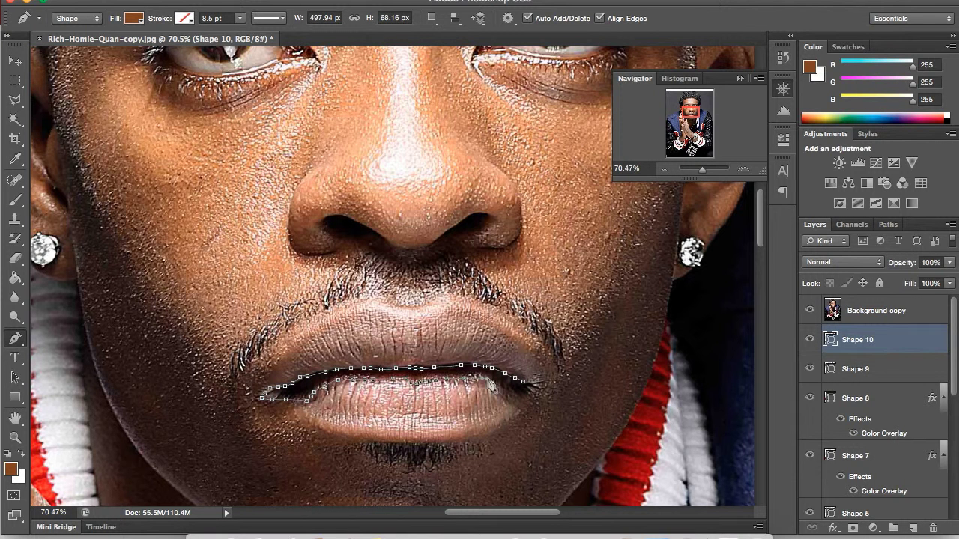
# - Review the flat shapes without the photo, then zoom back in on the face
pyautogui.click(810, 310)
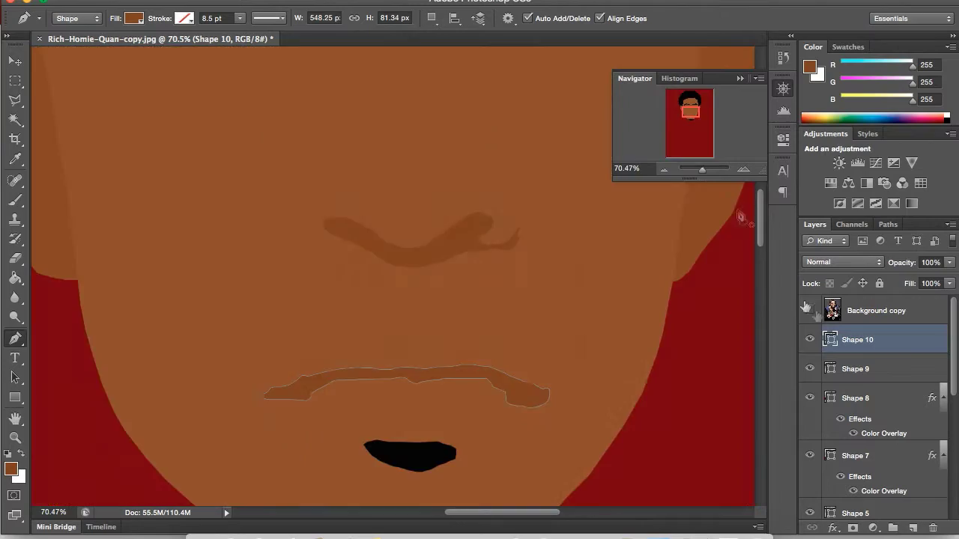
pyautogui.hotkey('ctrl', '0')
pyautogui.click(909, 318)
pyautogui.hotkey('ctrl', '+')
pyautogui.hotkey('ctrl', '+')
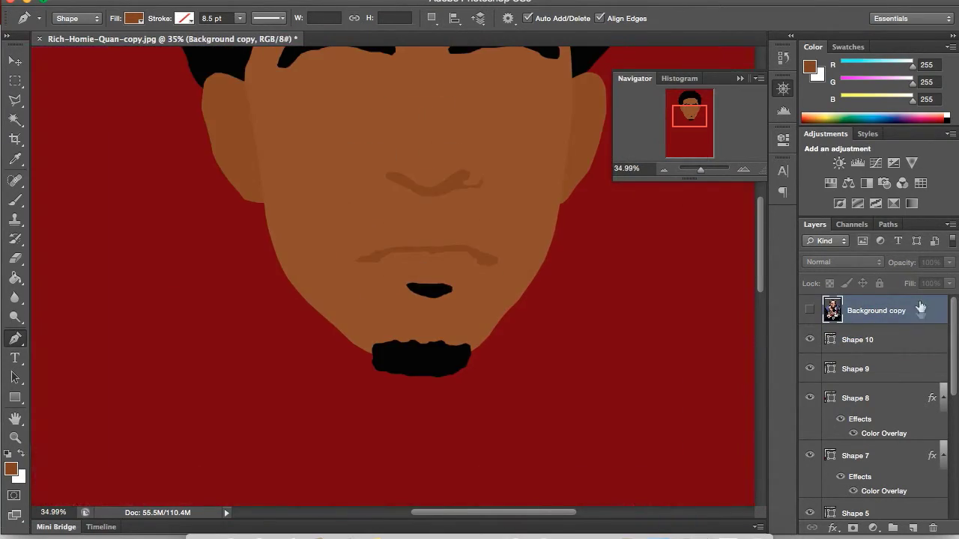
pyautogui.click(810, 310)
# - Zoom in on the eyes, switch to white, and add a new empty layer
pyautogui.moveTo(701, 169); pyautogui.dragTo(702, 169)
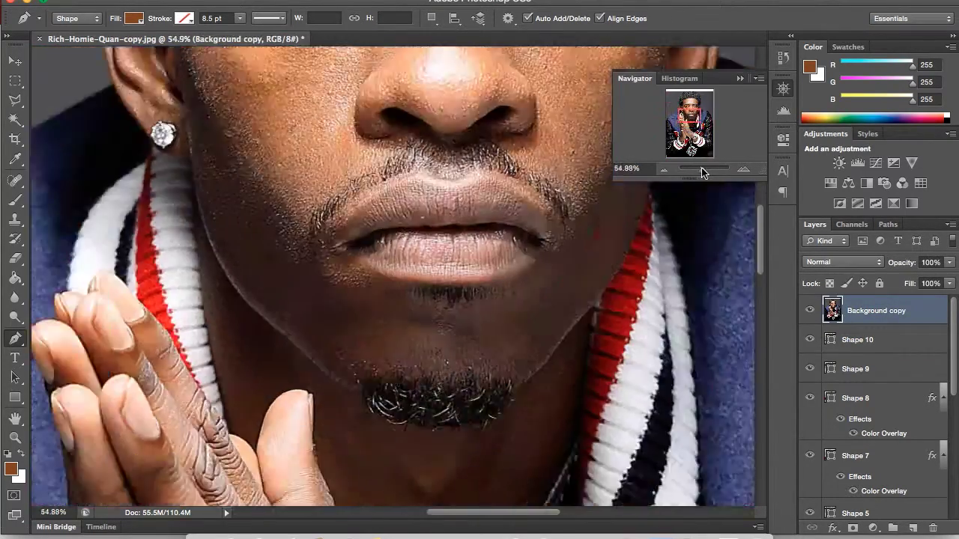
pyautogui.press('x')
pyautogui.hotkey('alt', '[')
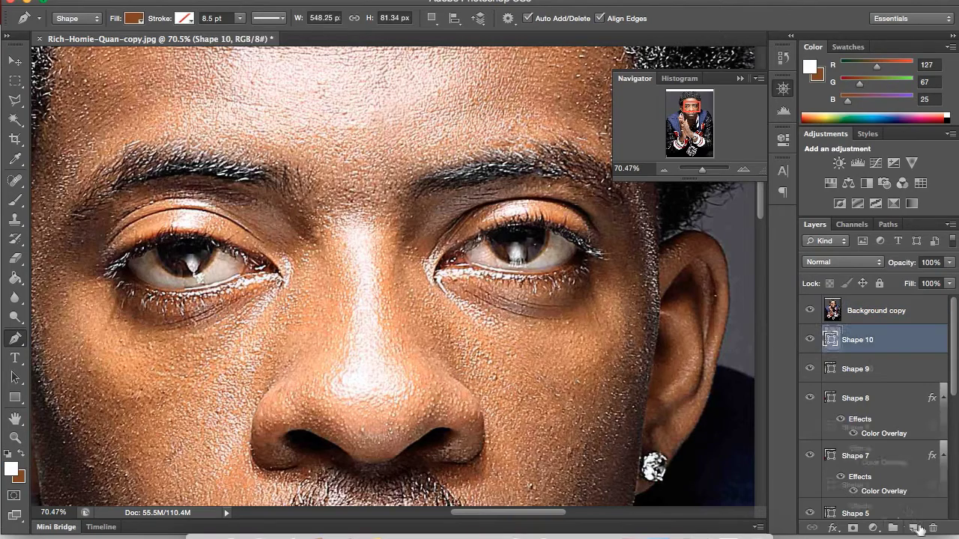
pyautogui.hotkey('ctrl', 'shift', 'alt', 'n')
# - Trace the right eye's white as Shape 11, removing one misplaced anchor point
pyautogui.click(463, 257)
pyautogui.click(479, 272)
pyautogui.click(492, 276)
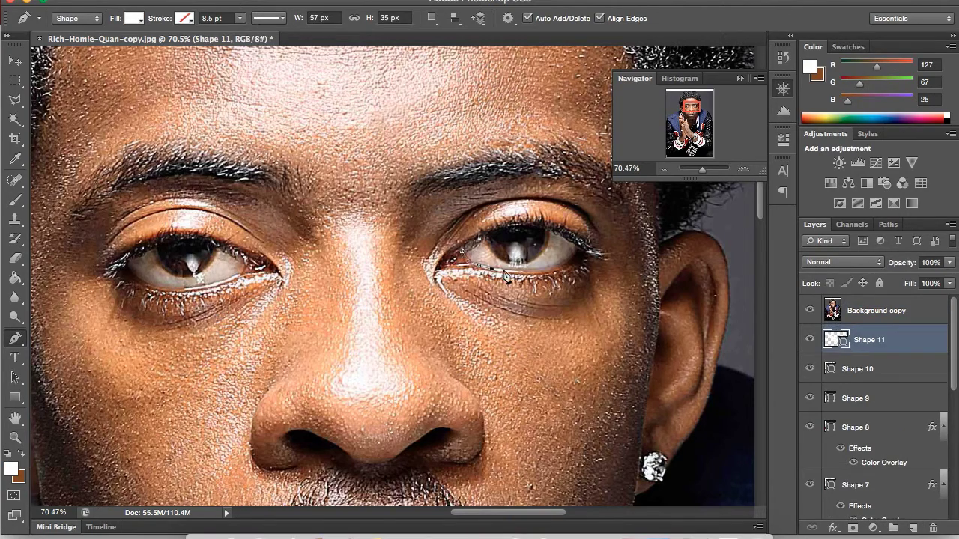
pyautogui.scroll(5, 532, 240)
pyautogui.rightClick(367, 330)
pyautogui.click(398, 339)
pyautogui.click(581, 364)
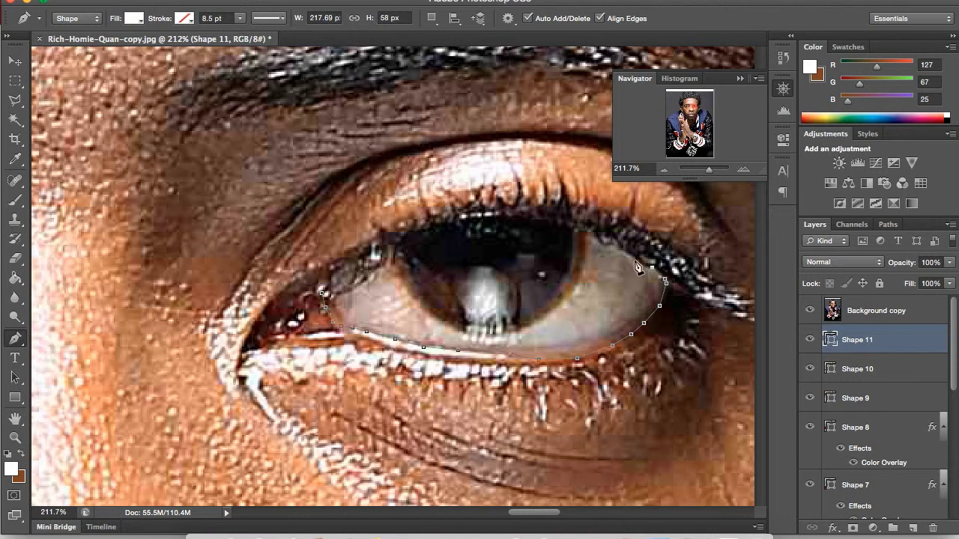
pyautogui.click(533, 220)
pyautogui.click(512, 219)
pyautogui.click(472, 223)
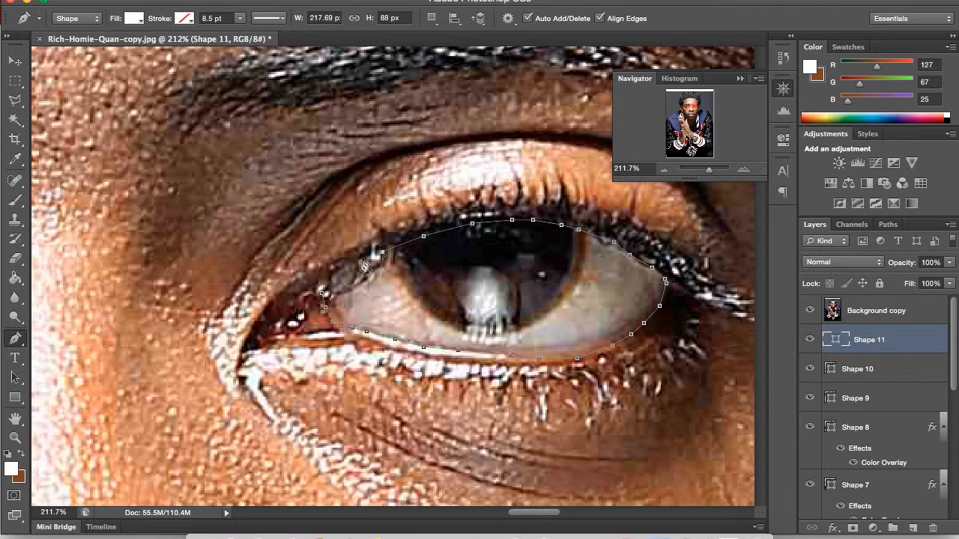
# - Restore brown as drawing colour, add Layer 2, and move Shape 11 above the photo
pyautogui.click(10, 469)
pyautogui.click(867, 94)
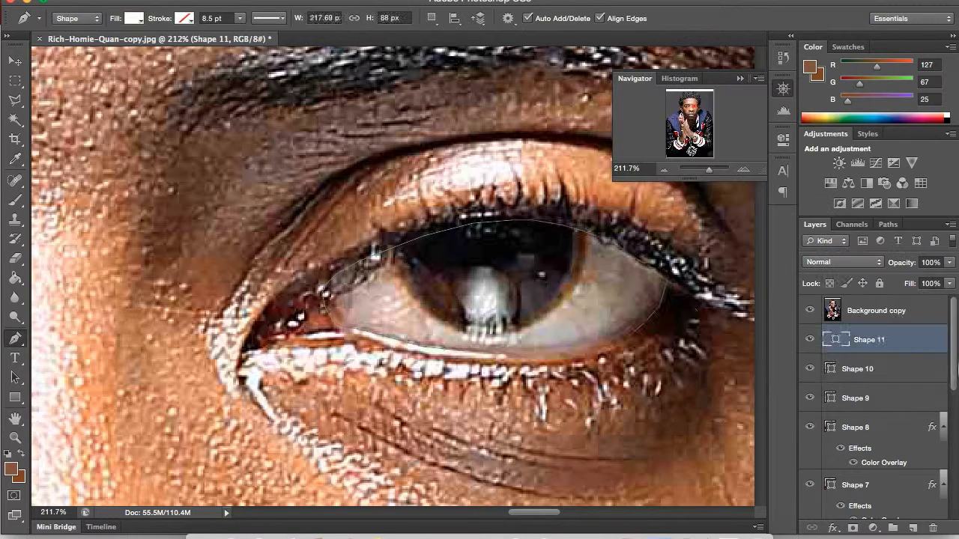
pyautogui.click(912, 528)
pyautogui.moveTo(884, 340); pyautogui.dragTo(916, 300)
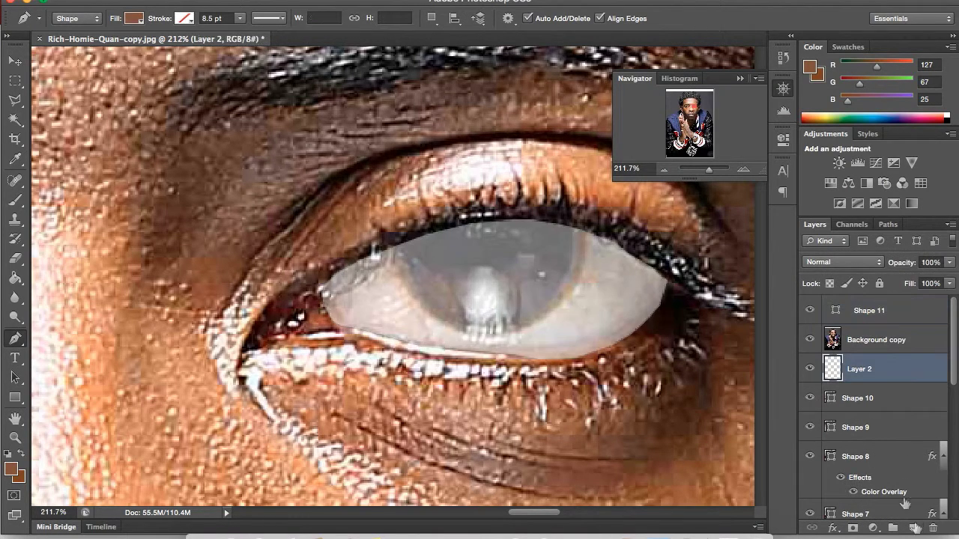
# - Trace a brown iris rim as Shape 12 around the right eye
pyautogui.click(512, 226)
pyautogui.click(550, 222)
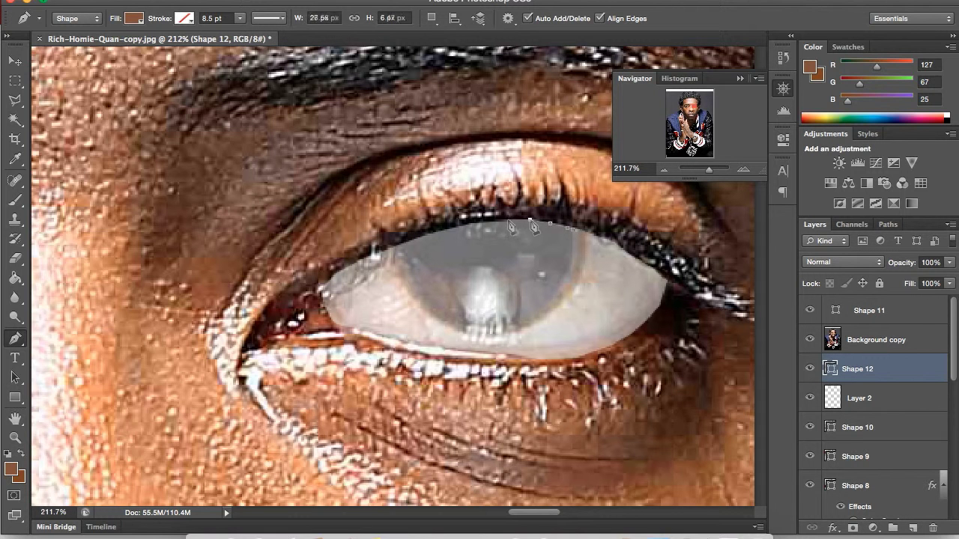
pyautogui.click(423, 310)
pyautogui.click(442, 324)
pyautogui.click(470, 337)
pyautogui.click(502, 338)
# - Move the eye white down the stack and reset colours to black and white
pyautogui.click(809, 339)
pyautogui.moveTo(869, 311); pyautogui.dragTo(870, 408)
pyautogui.click(820, 315)
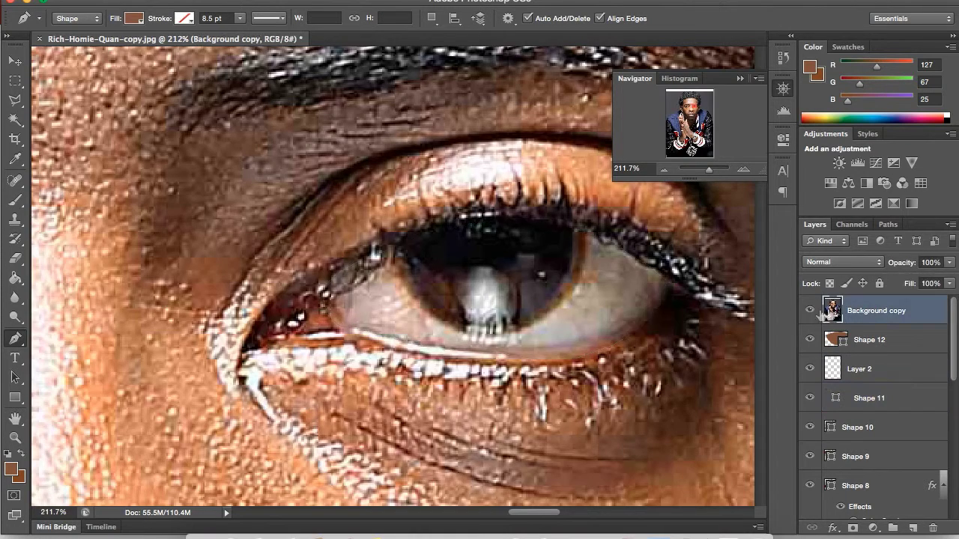
pyautogui.click(9, 456)
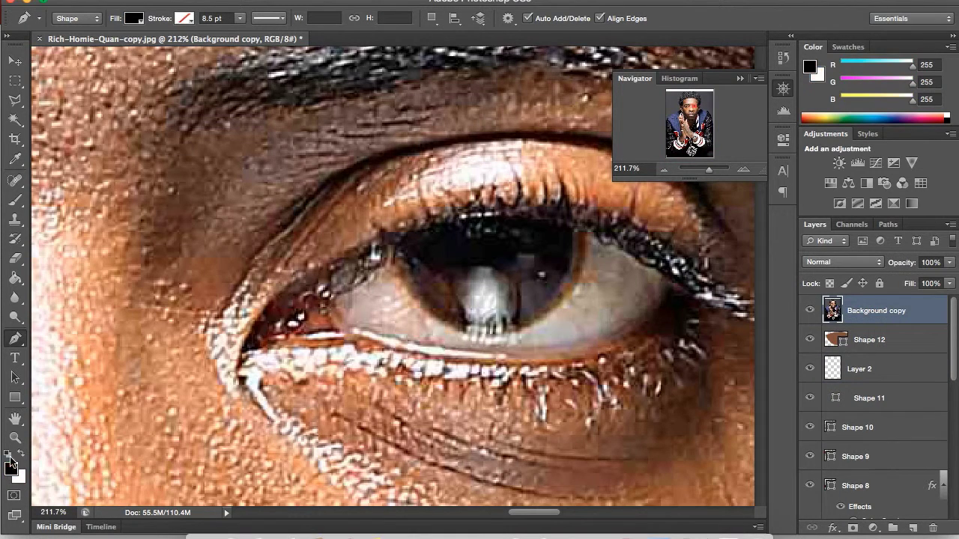
pyautogui.scroll(2, 374, 299)
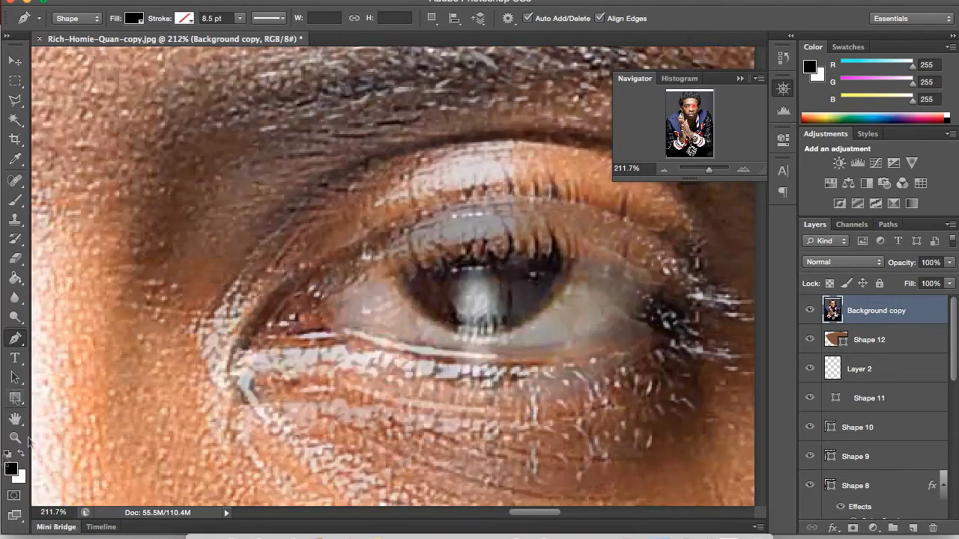
# - Move the eye white to the top and lower its opacity
pyautogui.click(870, 398)
pyautogui.moveTo(869, 398); pyautogui.dragTo(870, 307)
pyautogui.click(949, 262)
pyautogui.moveTo(946, 274); pyautogui.dragTo(917, 274)
pyautogui.click(876, 339)
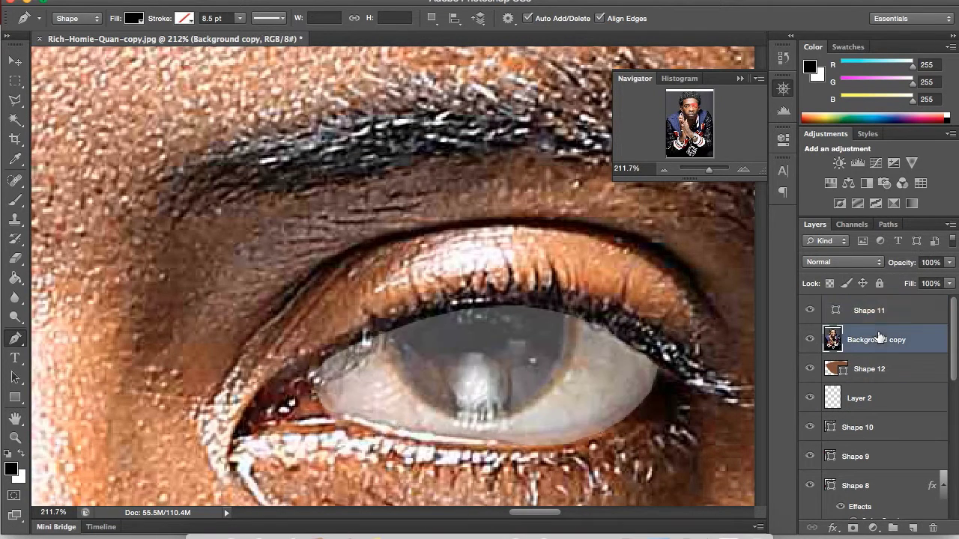
pyautogui.scroll(-1, 885, 368)
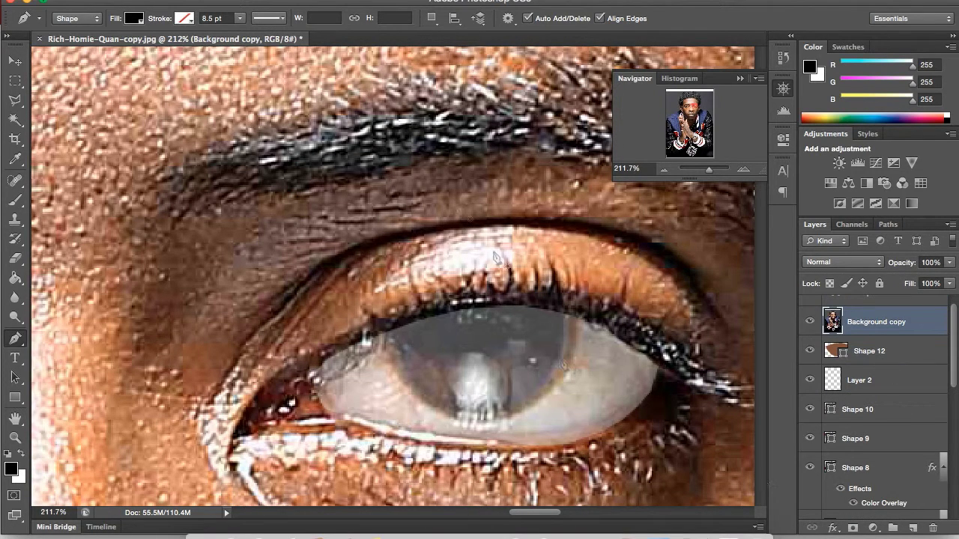
# - Trace the black pupil as Shape 13 inside the iris
pyautogui.click(562, 315)
pyautogui.click(525, 309)
pyautogui.click(403, 325)
pyautogui.click(390, 344)
pyautogui.click(404, 364)
pyautogui.click(422, 387)
pyautogui.click(444, 406)
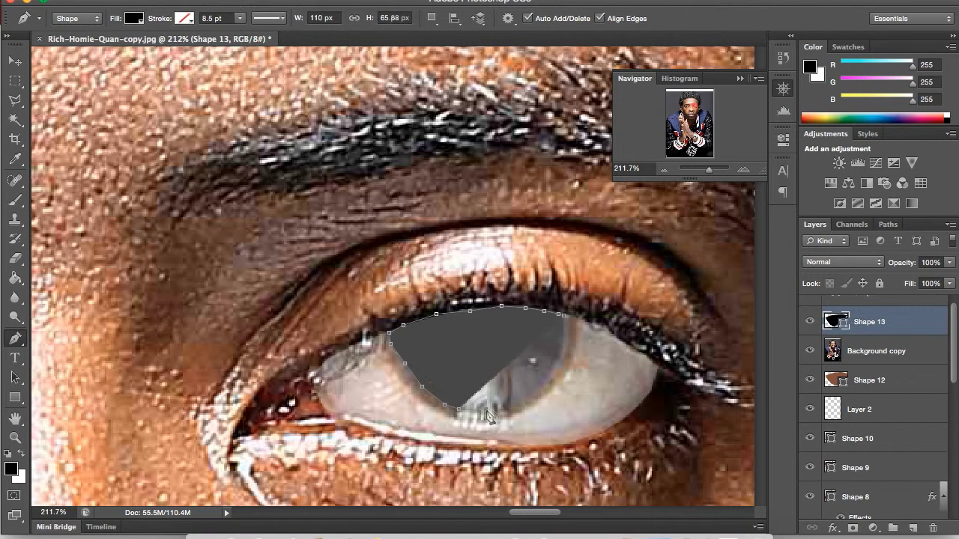
pyautogui.click(508, 406)
pyautogui.click(525, 395)
pyautogui.click(564, 321)
pyautogui.scroll(1, 903, 333)
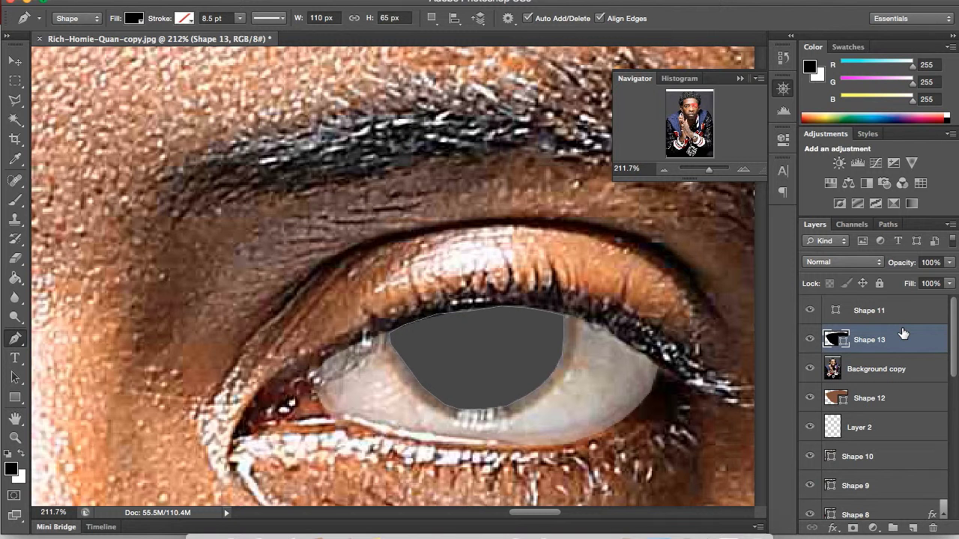
# - Reorder the eye layers, hide the photo, adjust eye-white opacity, and zoom out
pyautogui.moveTo(873, 349); pyautogui.dragTo(873, 379)
pyautogui.click(809, 339)
pyautogui.moveTo(869, 310); pyautogui.dragTo(869, 412)
pyautogui.moveTo(949, 283); pyautogui.dragTo(956, 278)
pyautogui.moveTo(708, 169); pyautogui.dragTo(699, 171)
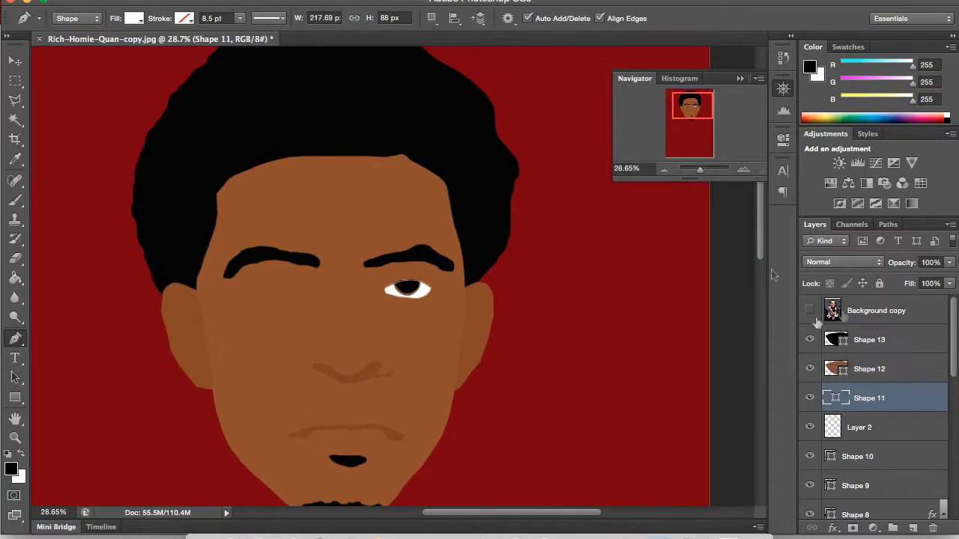
# - Show the photo, zoom to about 142% on the left eye, and add a new layer
pyautogui.click(856, 311)
pyautogui.click(809, 310)
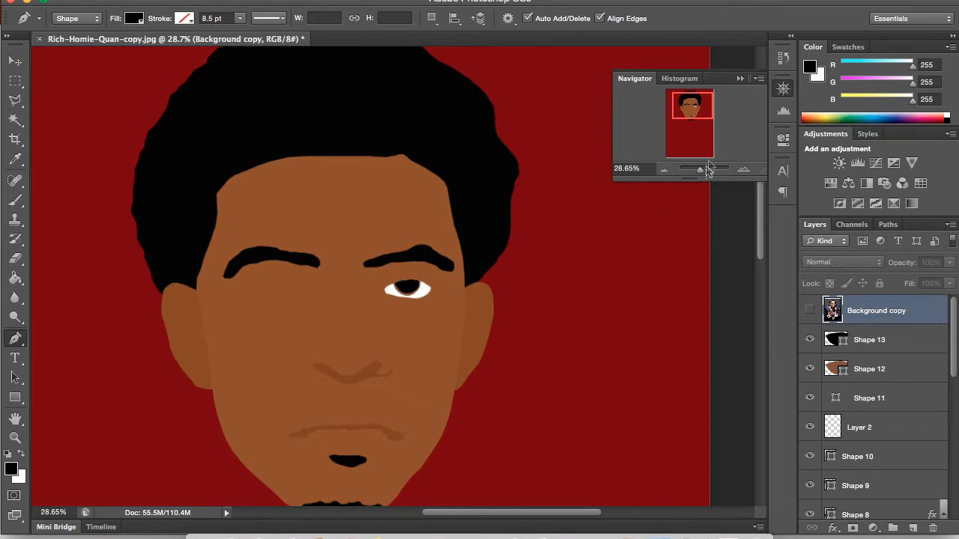
pyautogui.moveTo(700, 169); pyautogui.dragTo(706, 170)
pyautogui.moveTo(686, 105); pyautogui.dragTo(683, 103)
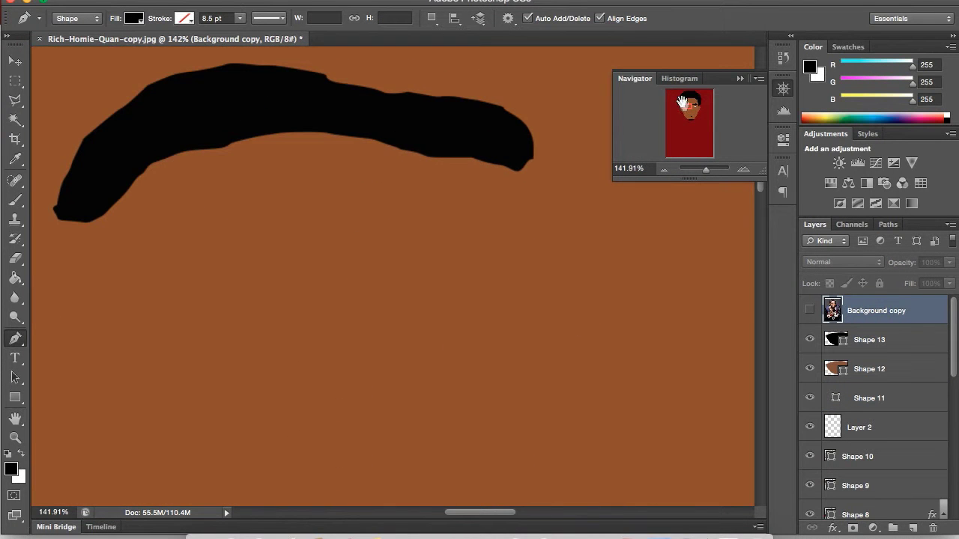
pyautogui.click(809, 311)
pyautogui.click(869, 339)
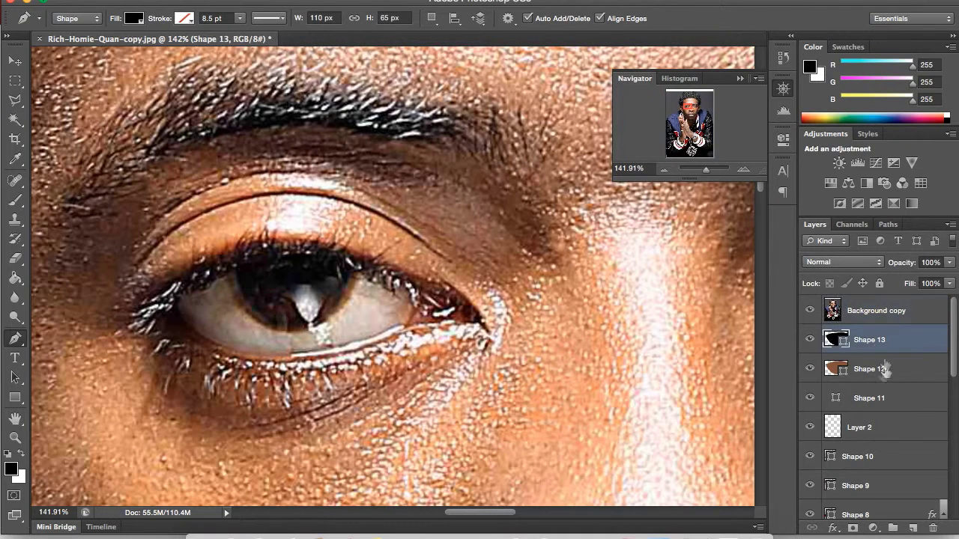
pyautogui.click(877, 310)
pyautogui.click(914, 529)
# - Trace the left eye's white eyeball as Shape 14 along both eyelids
pyautogui.click(418, 290)
pyautogui.click(369, 269)
pyautogui.click(310, 256)
pyautogui.click(252, 260)
pyautogui.click(181, 291)
pyautogui.click(177, 313)
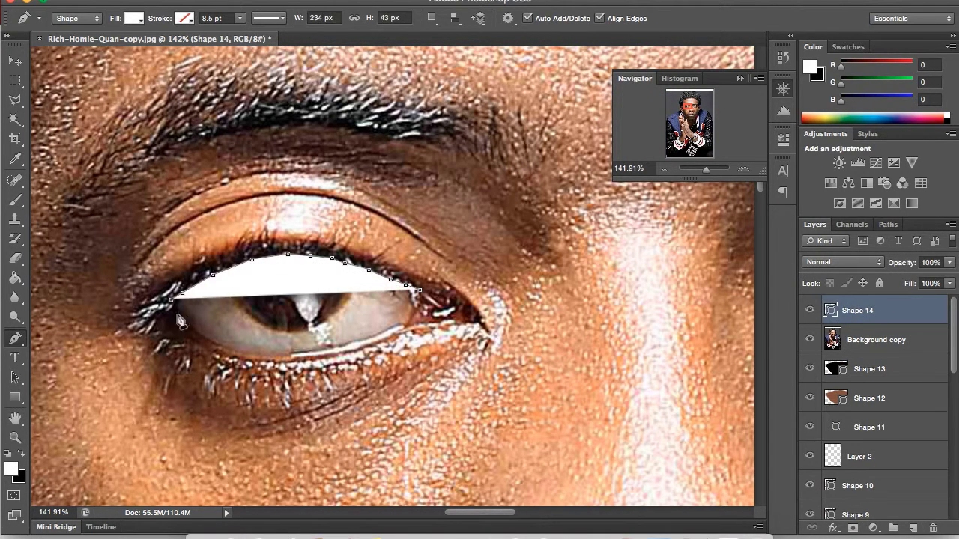
pyautogui.click(191, 330)
pyautogui.click(240, 353)
pyautogui.click(287, 356)
pyautogui.click(329, 351)
pyautogui.click(365, 339)
pyautogui.click(395, 327)
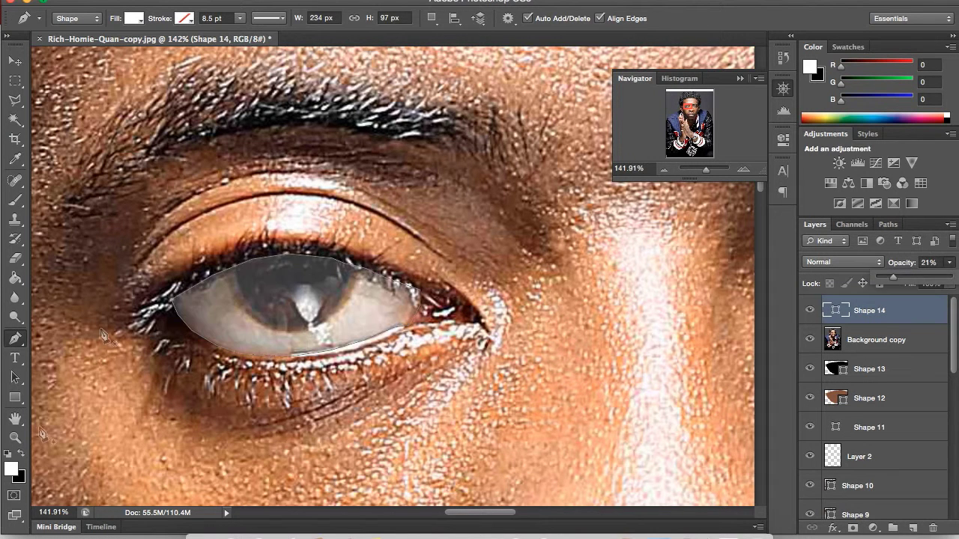
# - Trace the left eye's black pupil as Shape 15
pyautogui.click(351, 266)
pyautogui.click(315, 257)
pyautogui.click(275, 255)
pyautogui.click(238, 264)
pyautogui.click(238, 287)
pyautogui.click(248, 300)
pyautogui.click(272, 320)
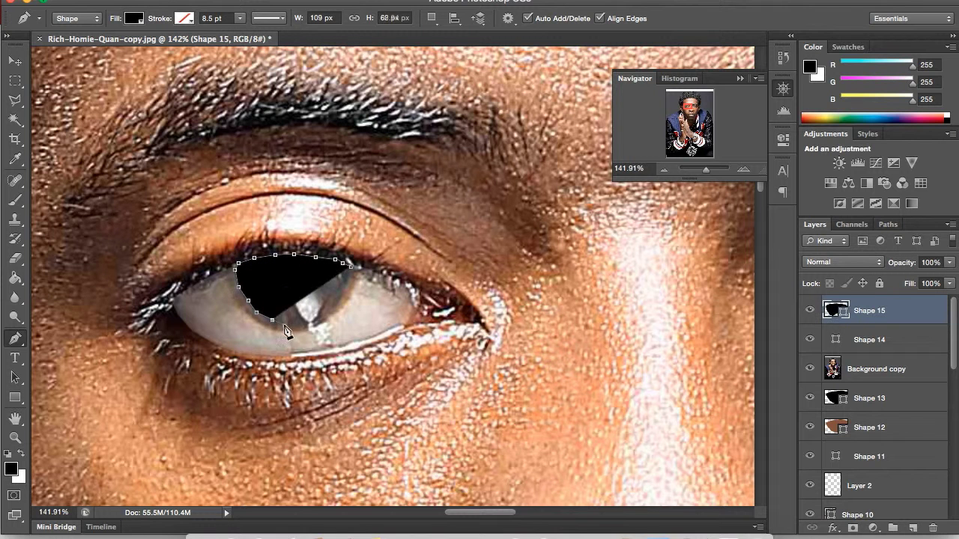
pyautogui.click(314, 321)
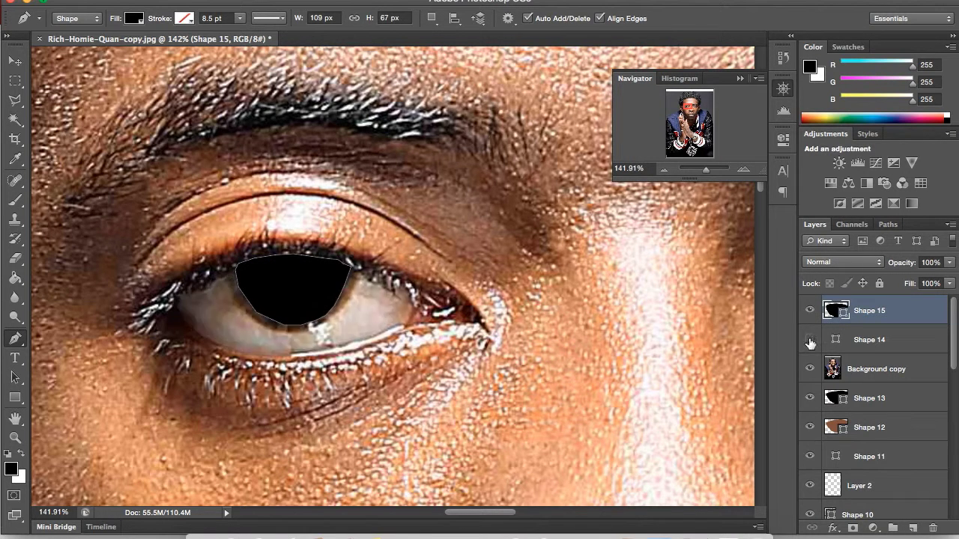
# - Reorder the new eye shapes, set the eyeball to full opacity, and hide the photo
pyautogui.moveTo(865, 340); pyautogui.dragTo(865, 427)
pyautogui.click(949, 263)
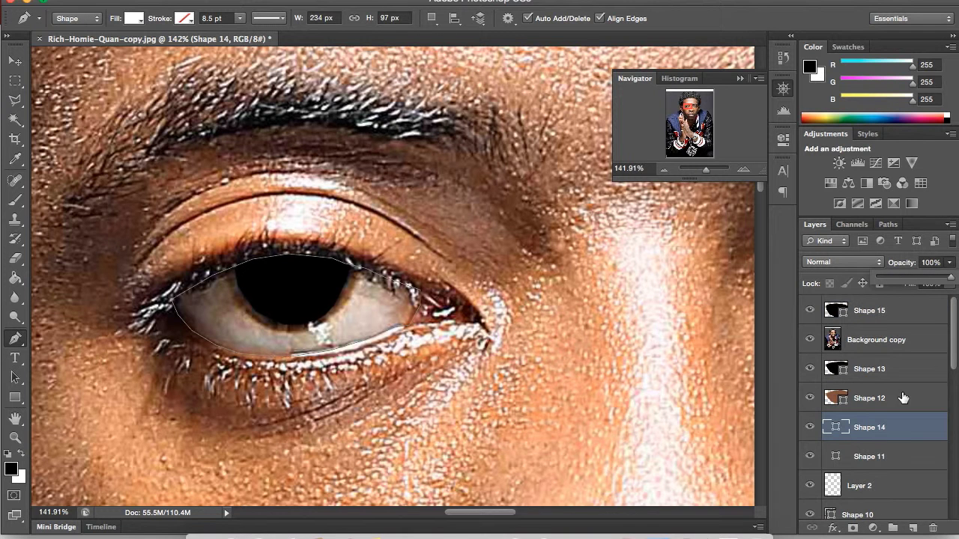
pyautogui.moveTo(869, 310); pyautogui.dragTo(869, 345)
pyautogui.click(809, 310)
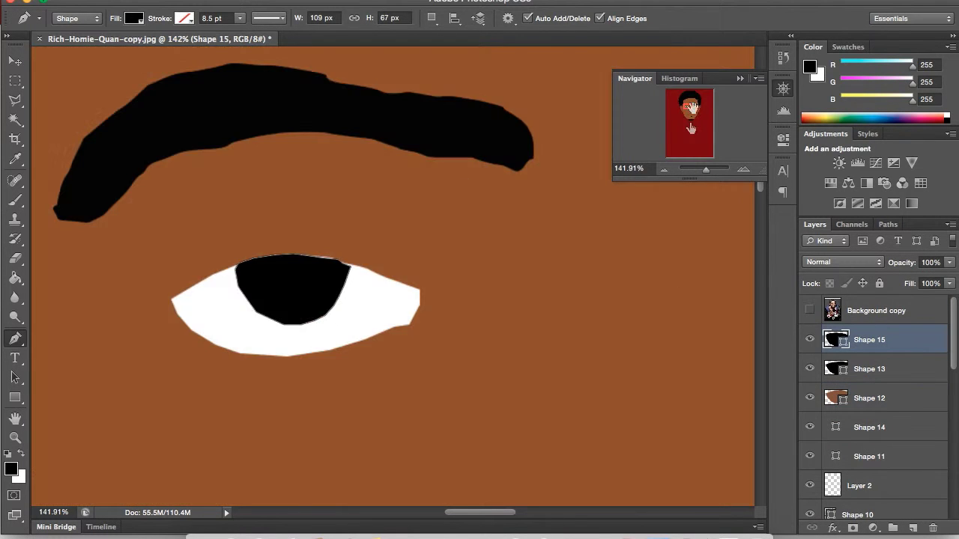
pyautogui.scroll(-5, 691, 129)
pyautogui.scroll(5, 691, 129)
pyautogui.press('i')
pyautogui.click(11, 469)
# - Sample the brown skin tone and show the reference photo, starting a new shape above Shape 12
pyautogui.click(502, 360)
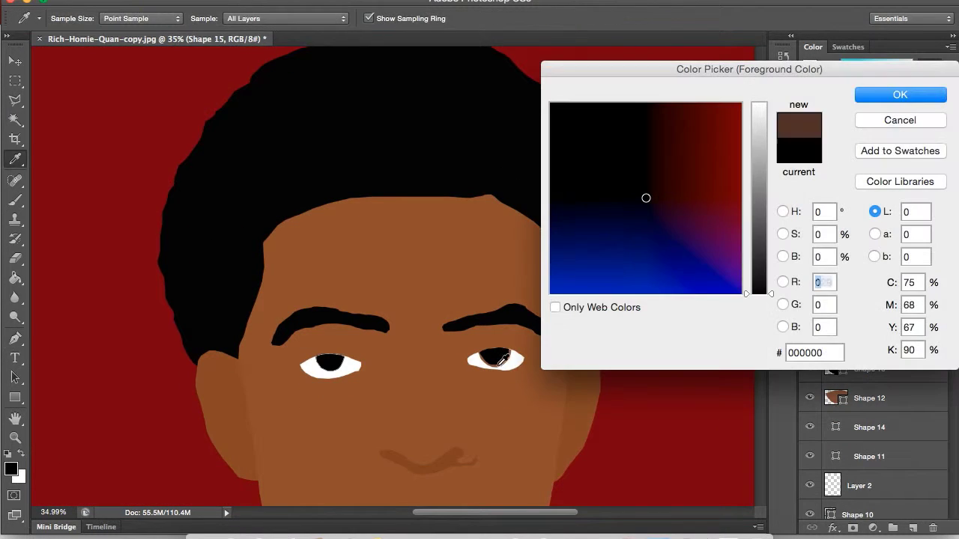
pyautogui.press('Return')
pyautogui.press('p')
pyautogui.scroll(5, 494, 360)
pyautogui.click(810, 310)
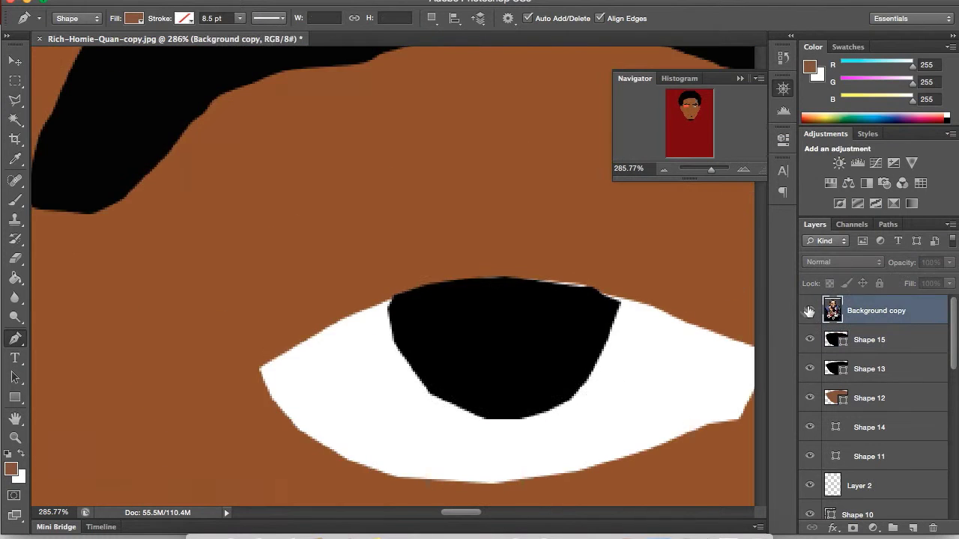
pyautogui.click(869, 398)
pyautogui.click(912, 527)
# - Trace brown lid Shape 16 along the lower eye and upper eyelid
pyautogui.click(638, 303)
pyautogui.click(560, 415)
pyautogui.click(522, 431)
pyautogui.click(447, 424)
pyautogui.click(392, 369)
pyautogui.click(376, 321)
pyautogui.click(422, 285)
pyautogui.click(505, 277)
pyautogui.click(587, 280)
pyautogui.click(631, 299)
# - Zoom to about 212%, reset to black, and begin a lash shape along the upper eyelid
pyautogui.moveTo(723, 177)
pyautogui.mouseDown()
pyautogui.moveTo(690, 171)
pyautogui.moveTo(710, 174)
pyautogui.mouseUp()
pyautogui.press('d')
pyautogui.click(869, 340)
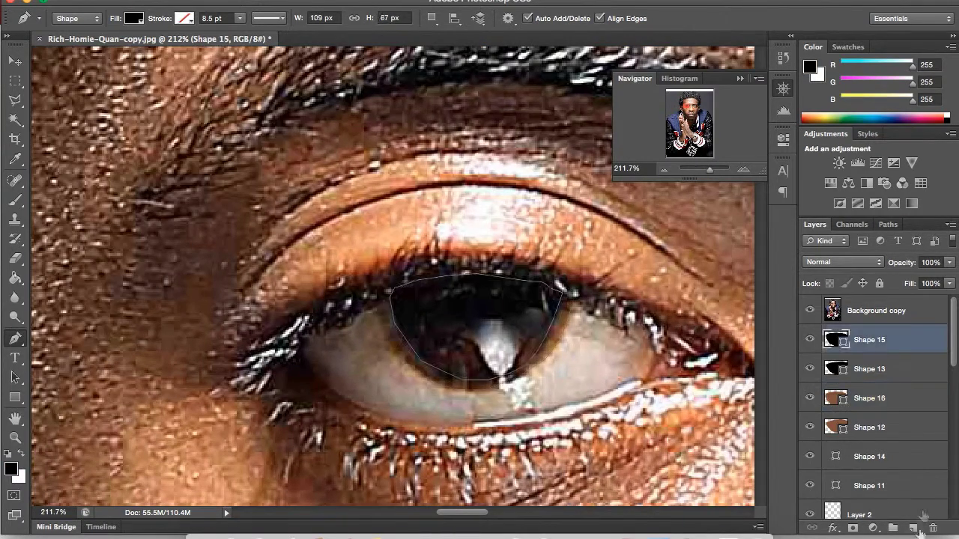
pyautogui.click(648, 305)
pyautogui.click(608, 288)
pyautogui.click(553, 268)
pyautogui.click(515, 254)
pyautogui.click(482, 251)
pyautogui.click(439, 242)
# - Carry the black lash shape around the eye corner and lower lid
pyautogui.click(343, 273)
pyautogui.click(298, 300)
pyautogui.click(252, 335)
pyautogui.click(214, 374)
pyautogui.click(279, 467)
pyautogui.scroll(-2, 340, 458)
pyautogui.click(302, 414)
pyautogui.click(314, 398)
pyautogui.click(329, 374)
pyautogui.click(352, 349)
pyautogui.click(332, 339)
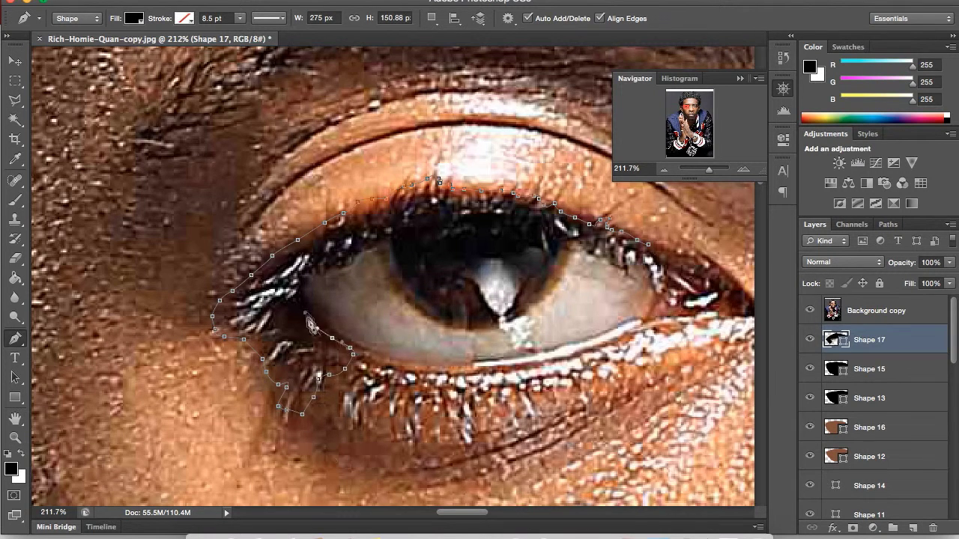
# - Close the black lash shape back along the upper eyelid
pyautogui.click(336, 265)
pyautogui.click(372, 247)
pyautogui.click(431, 228)
pyautogui.click(491, 229)
pyautogui.click(534, 236)
pyautogui.click(560, 243)
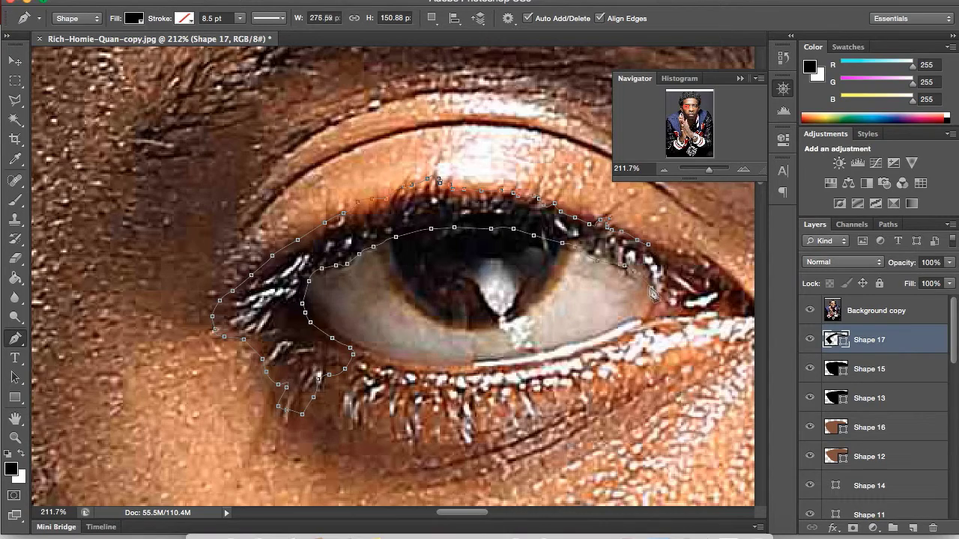
pyautogui.scroll(-5, 742, 296)
pyautogui.scroll(-3, 742, 296)
pyautogui.scroll(5, 450, 402)
pyautogui.scroll(8, 449, 403)
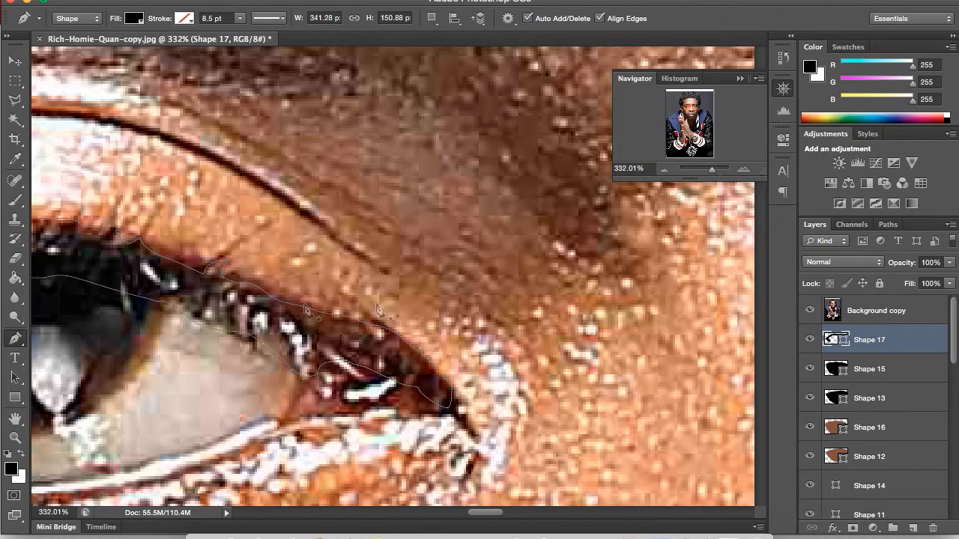
# - Start a black lash shape along the other eye's upper eyelid
pyautogui.moveTo(712, 170); pyautogui.dragTo(706, 170)
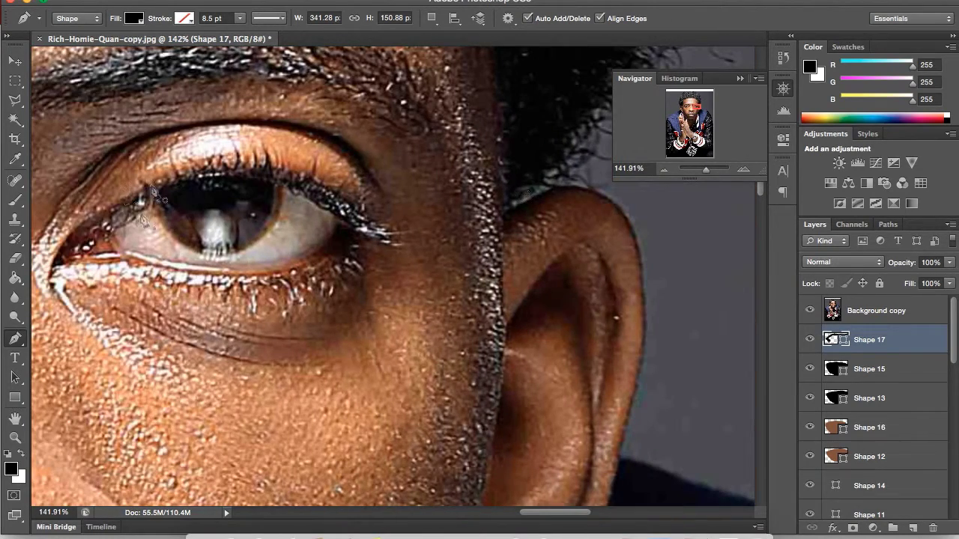
pyautogui.click(56, 259)
pyautogui.click(84, 252)
pyautogui.click(109, 237)
pyautogui.click(168, 201)
pyautogui.click(193, 193)
pyautogui.click(223, 185)
# - Extend the second lash to the outer eye corner, then view the flat art
pyautogui.click(257, 185)
pyautogui.click(280, 187)
pyautogui.click(307, 198)
pyautogui.click(319, 203)
pyautogui.click(335, 216)
pyautogui.click(349, 222)
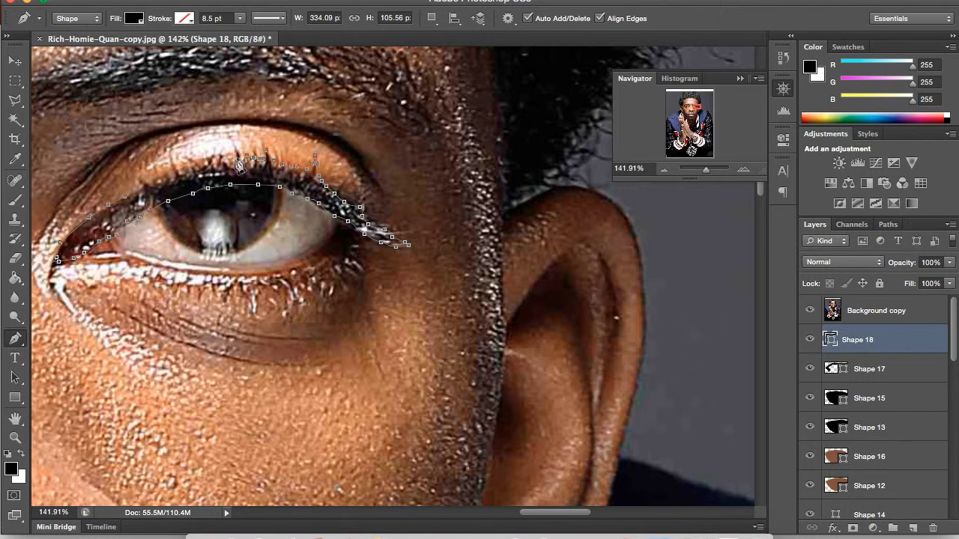
pyautogui.click(810, 310)
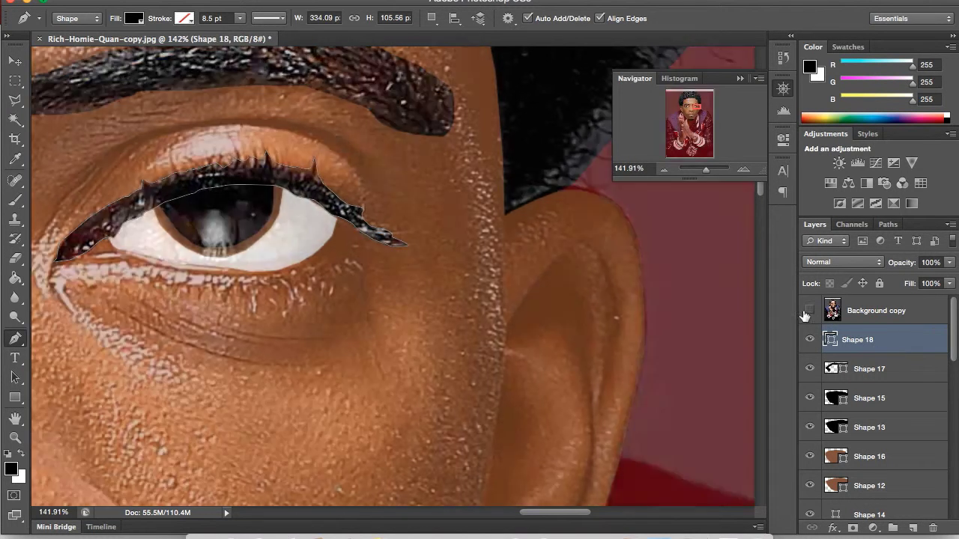
pyautogui.moveTo(706, 170); pyautogui.dragTo(696, 169)
# - Lower the opacity of the corner lash Shape 17
pyautogui.moveTo(696, 107); pyautogui.dragTo(693, 111)
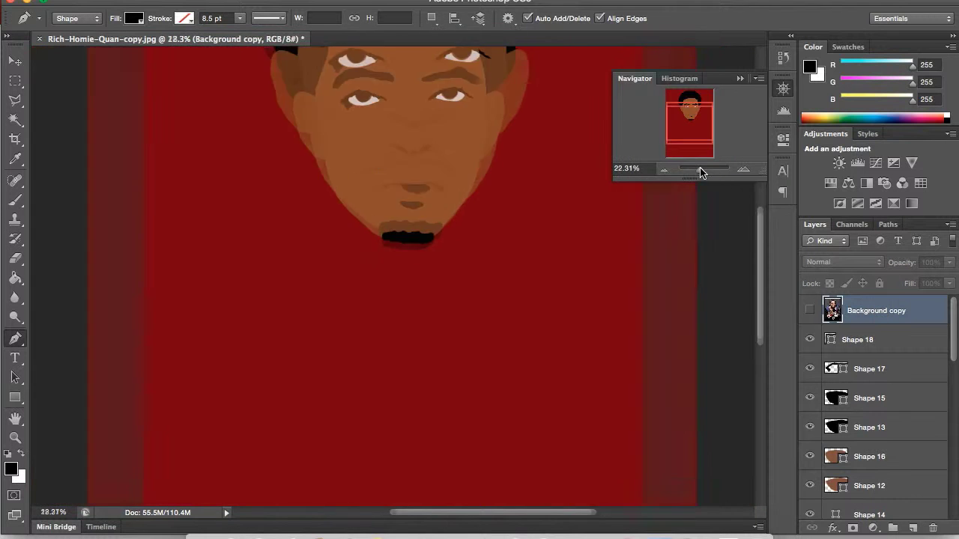
pyautogui.press('v')
pyautogui.click(231, 193)
pyautogui.moveTo(949, 262); pyautogui.dragTo(919, 280)
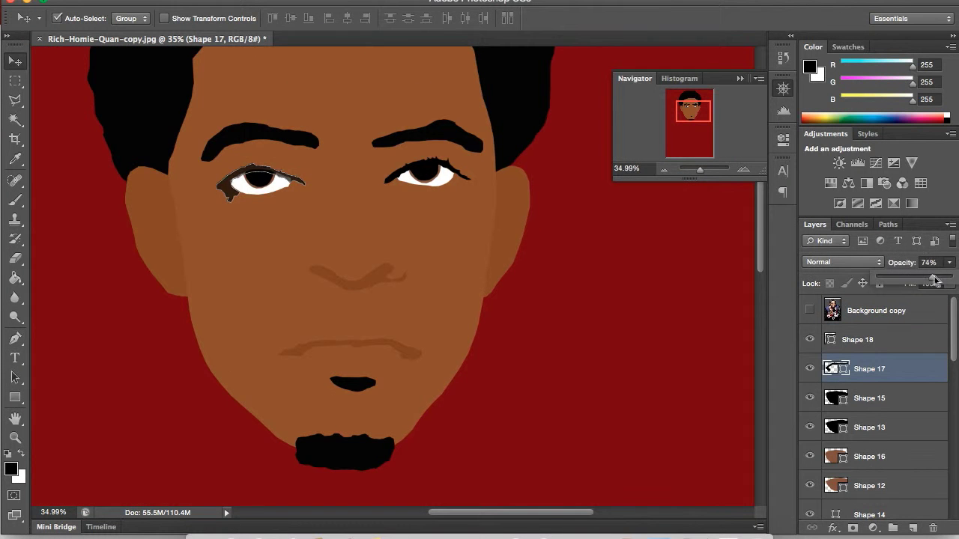
# - Show the reference photo again and add a new empty Layer 3
pyautogui.click(884, 313)
pyautogui.click(810, 310)
pyautogui.click(810, 311)
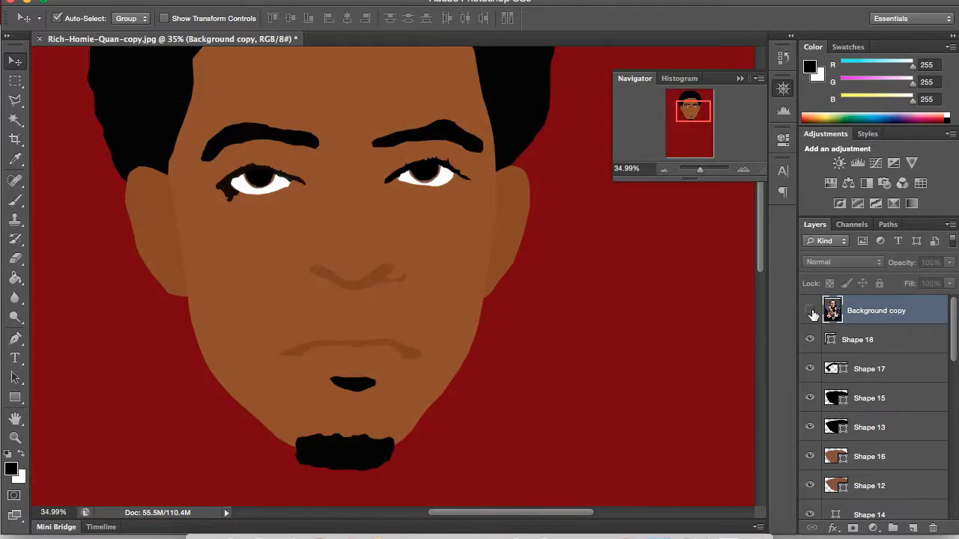
pyautogui.click(810, 310)
pyautogui.click(15, 339)
pyautogui.click(913, 528)
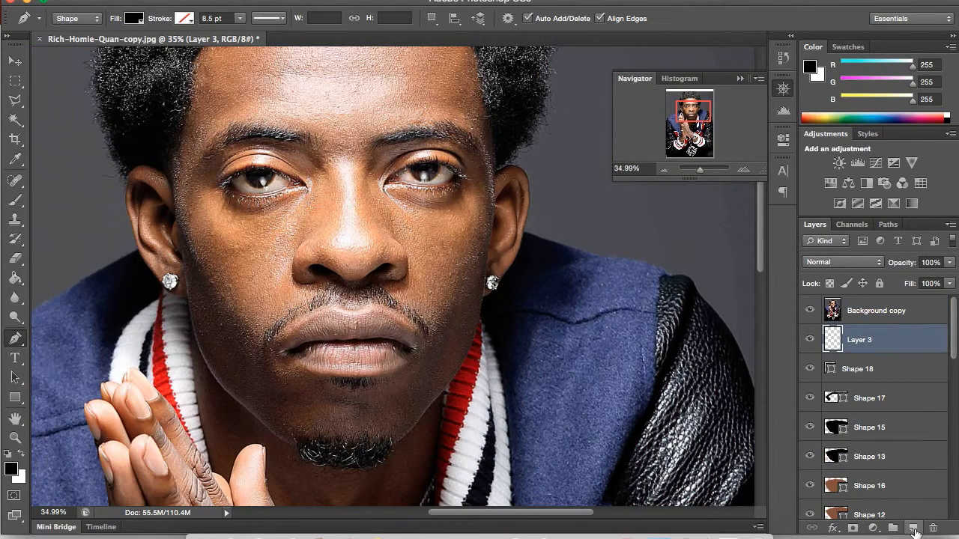
# - Trace a curved mustache shape over the upper lip
pyautogui.click(338, 285)
pyautogui.moveTo(268, 339); pyautogui.dragTo(344, 313)
pyautogui.moveTo(424, 339); pyautogui.dragTo(435, 342)
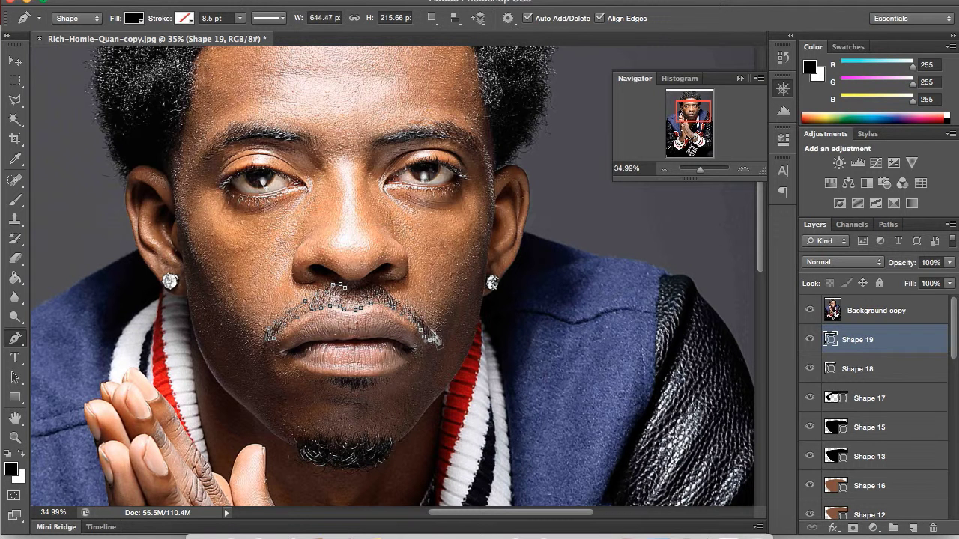
pyautogui.click(350, 294)
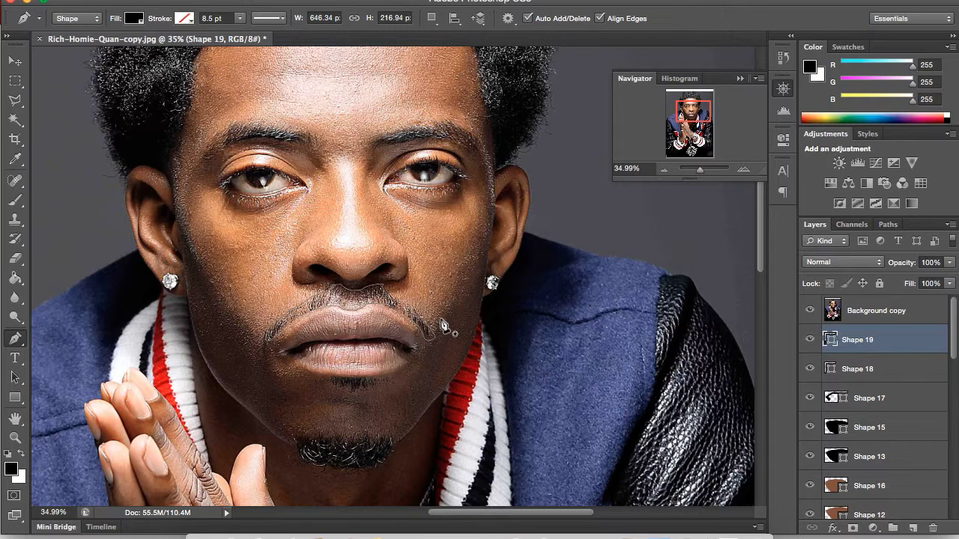
# - Make the mustache shape mostly transparent, then show the reference photo again
pyautogui.click(809, 310)
pyautogui.moveTo(949, 262); pyautogui.dragTo(878, 278)
pyautogui.click(877, 310)
pyautogui.click(886, 339)
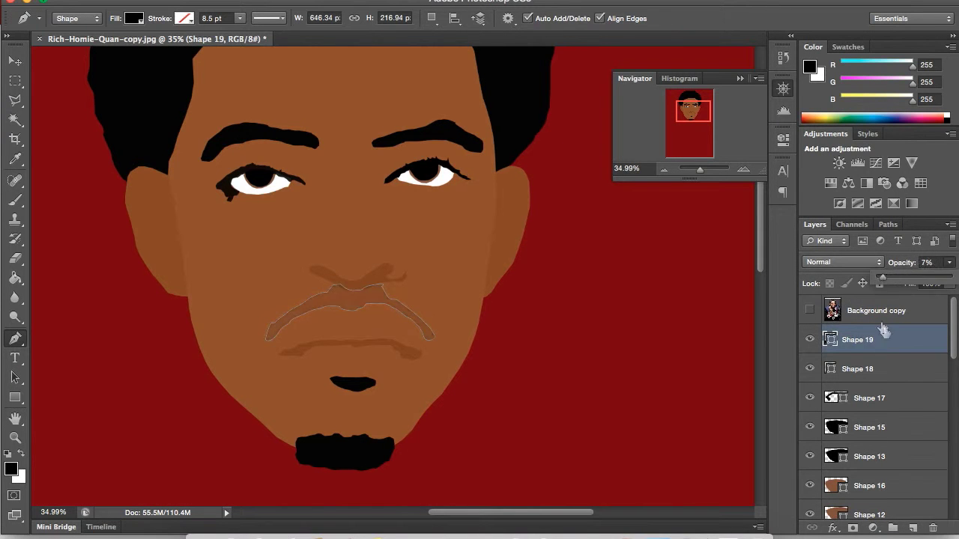
pyautogui.click(899, 315)
pyautogui.moveTo(875, 343); pyautogui.dragTo(906, 335)
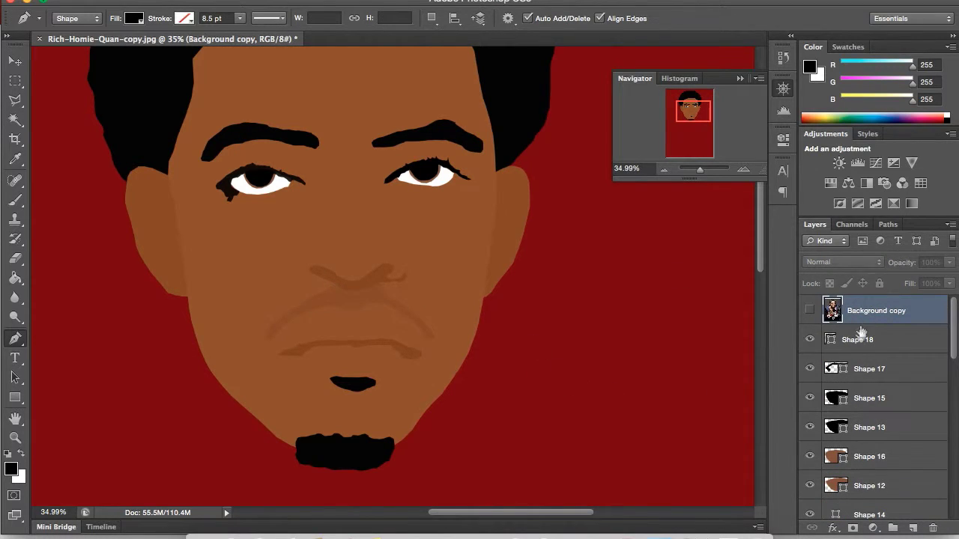
pyautogui.click(810, 310)
# - Draw white shapes over the left and right earrings
pyautogui.press('x')
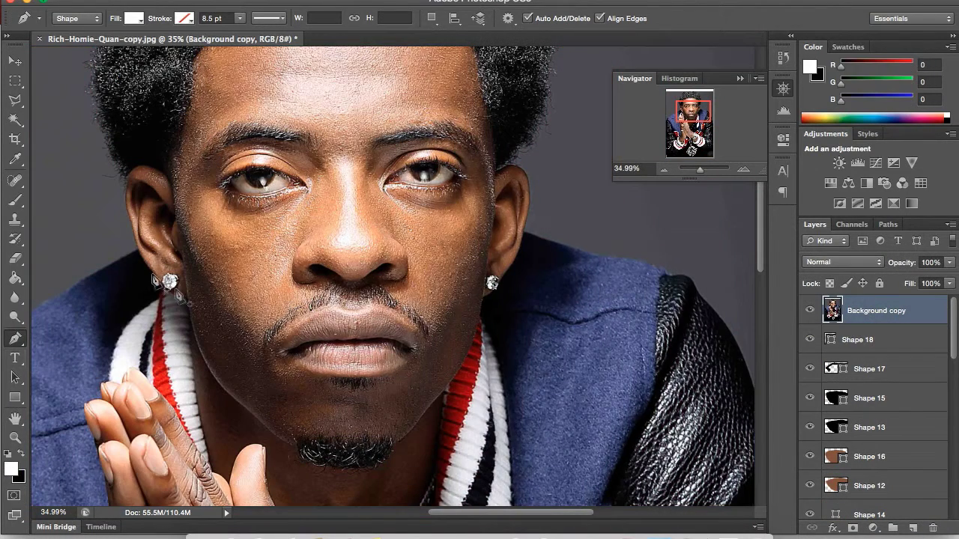
pyautogui.click(166, 274)
pyautogui.click(167, 290)
pyautogui.click(492, 279)
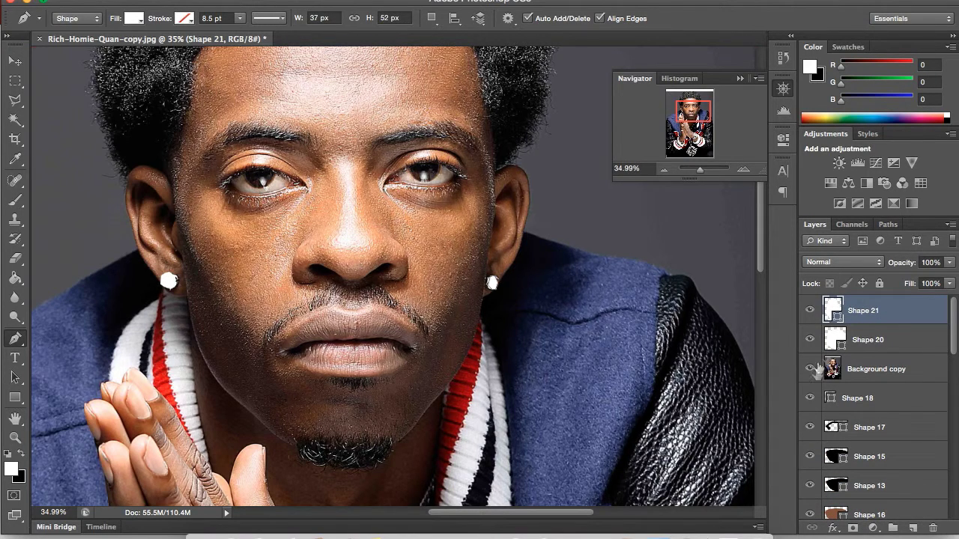
# - Hide the reference photo and zoom in to check the earrings
pyautogui.click(809, 369)
pyautogui.click(809, 368)
pyautogui.moveTo(700, 170); pyautogui.dragTo(698, 171)
pyautogui.scroll(-10, 877, 405)
pyautogui.click(858, 476)
# - Paint Bucket fill the red background with white
pyautogui.press('g')
pyautogui.click(283, 295)
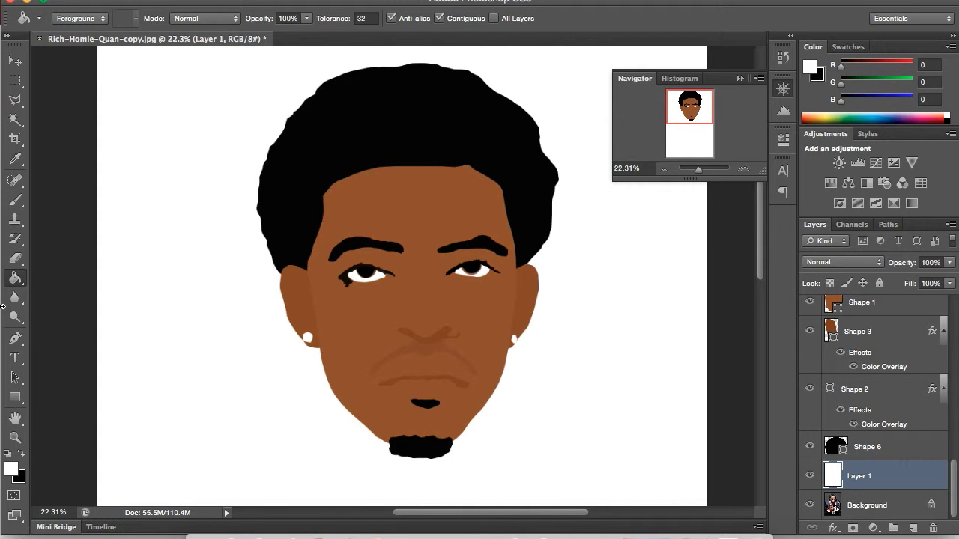